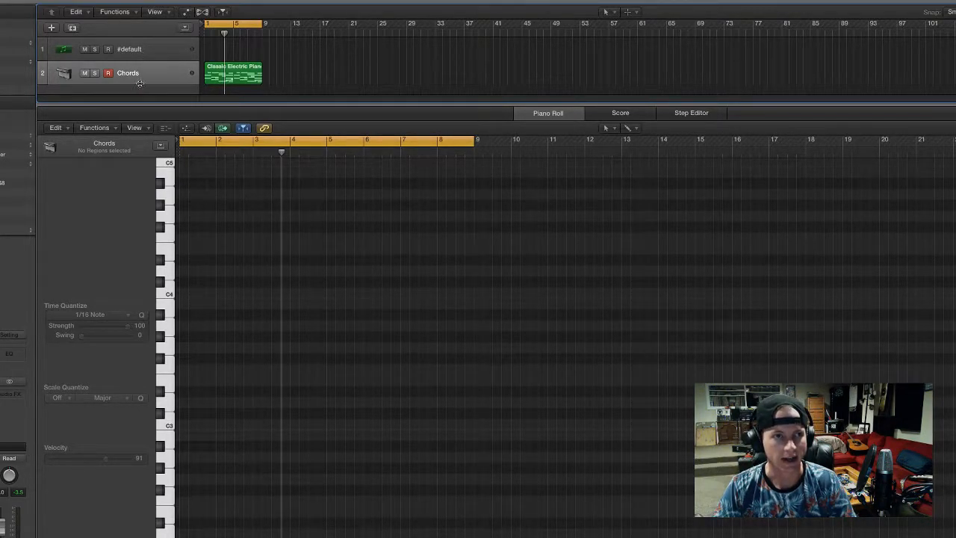
Open the Chords track's Classic Electric Piano region in the piano roll and play it back
click(179, 49)
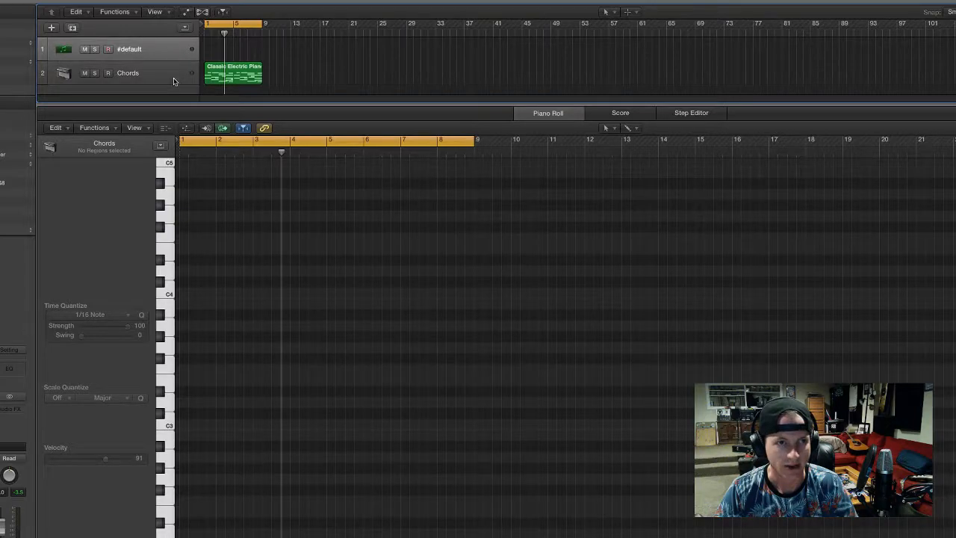
click(175, 80)
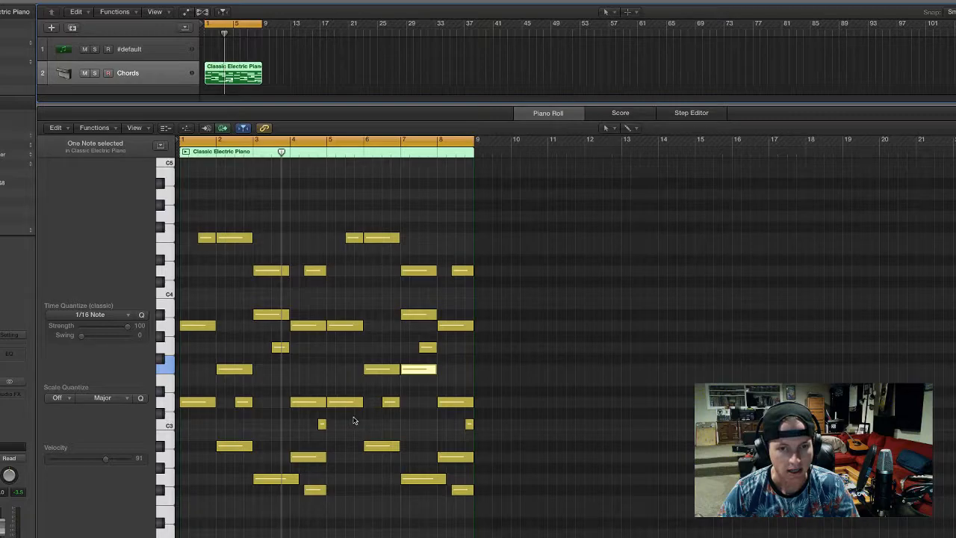
click(454, 361)
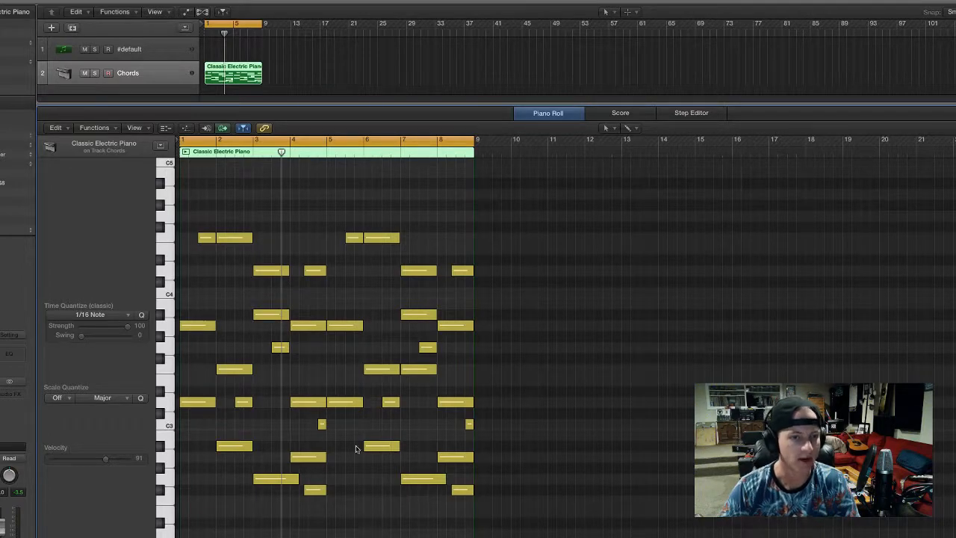
key(space)
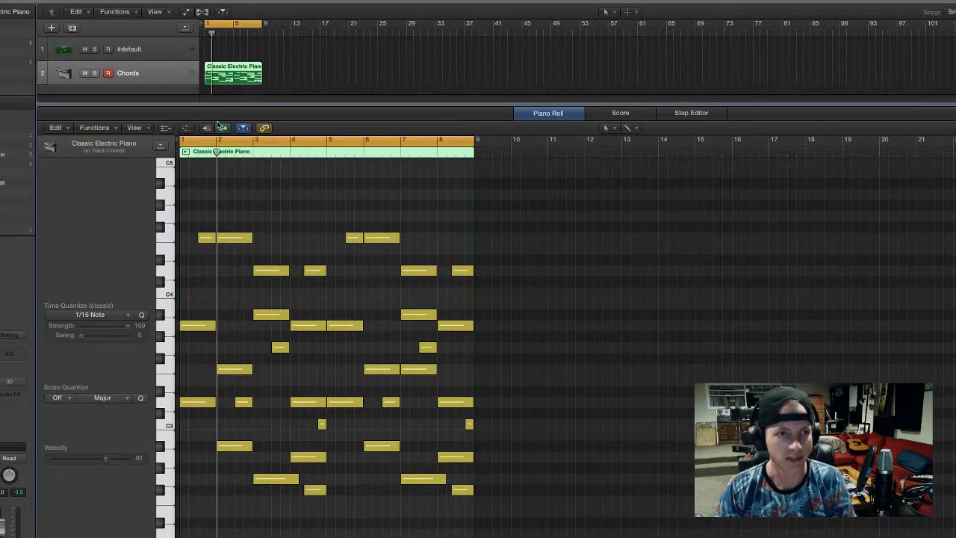
Copy the Classic Electric Piano region from the Chords track onto the #default track and select that track
drag(219, 114, 220, 132)
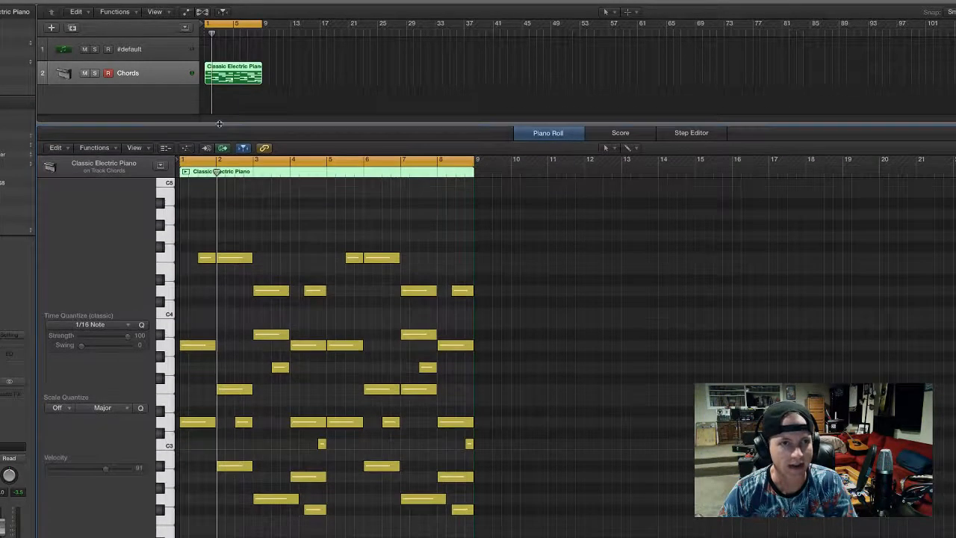
click(218, 111)
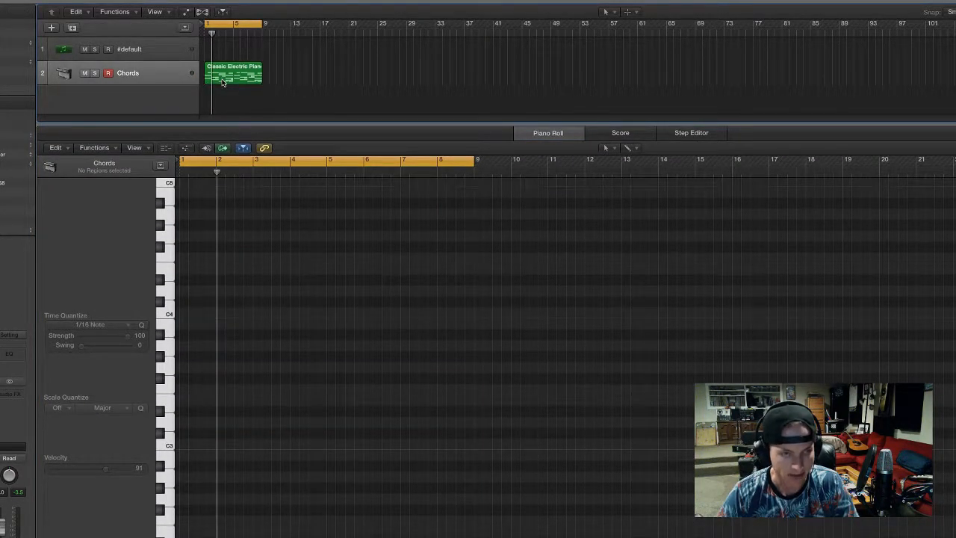
drag(223, 82, 224, 59)
click(166, 55)
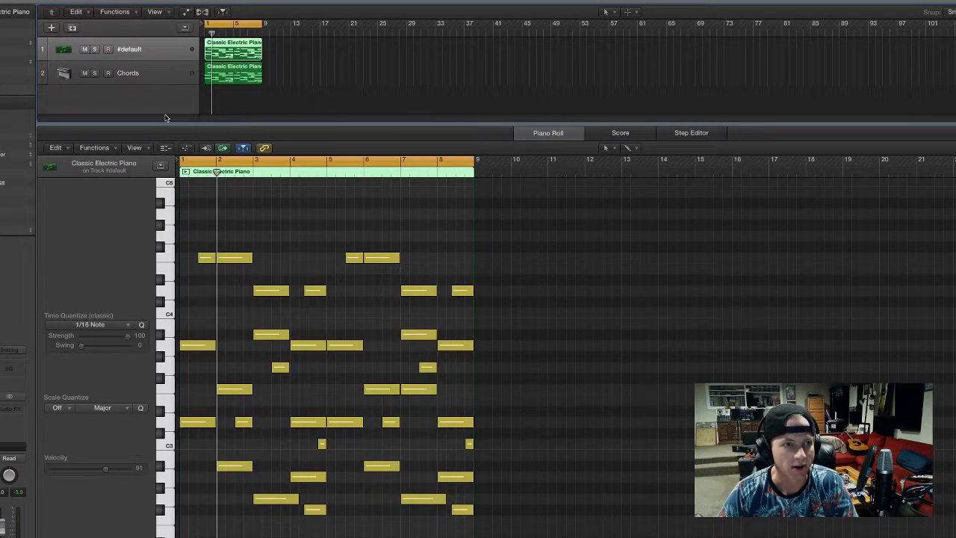
Show the Serum plug-in, reset it to the init preset and place its window beside the tracks and notes
key(v)
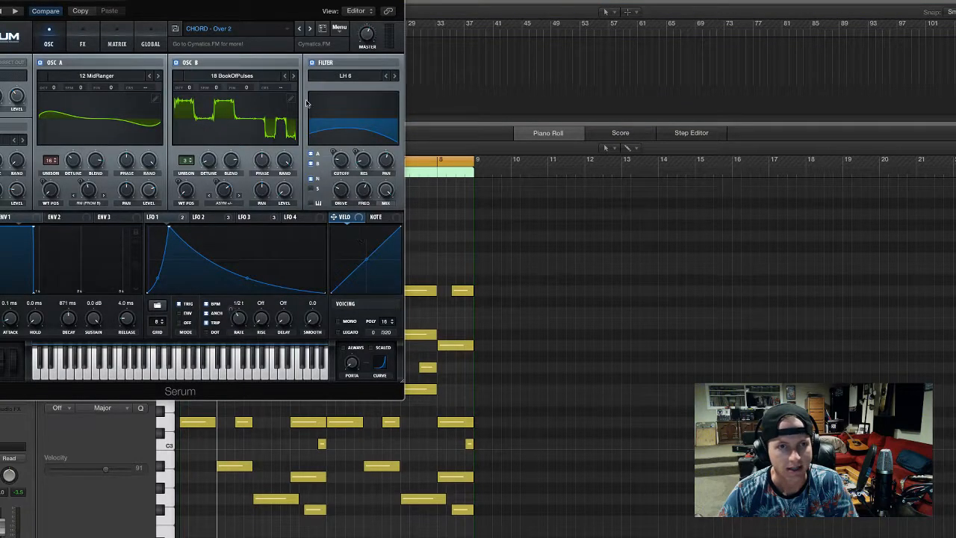
click(339, 27)
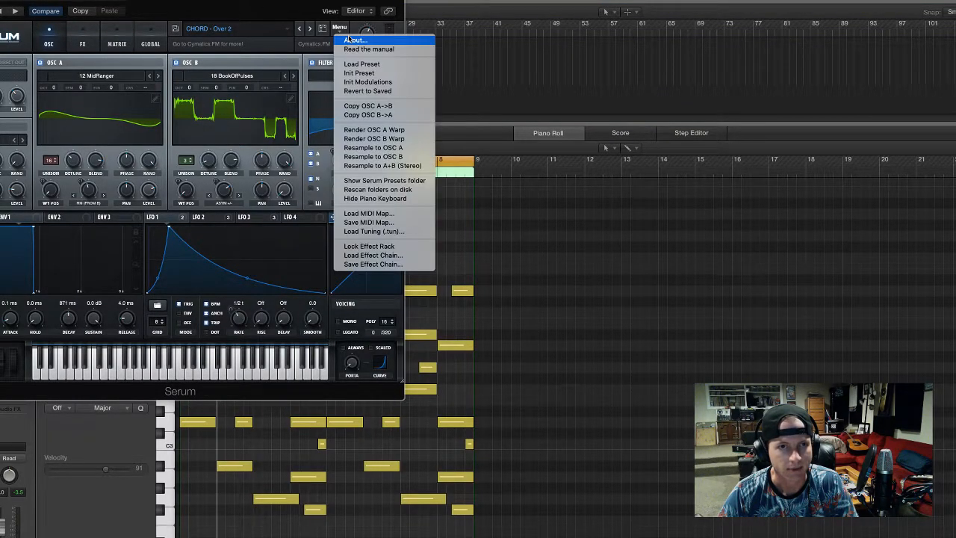
click(359, 76)
drag(229, 2, 782, 30)
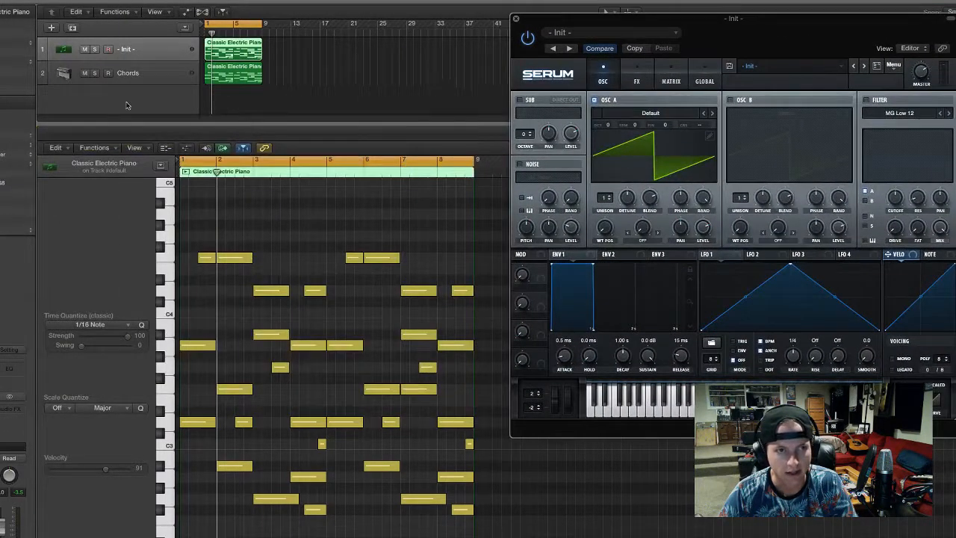
Mute the Chords track and play back the region on the Serum track
click(139, 71)
click(85, 73)
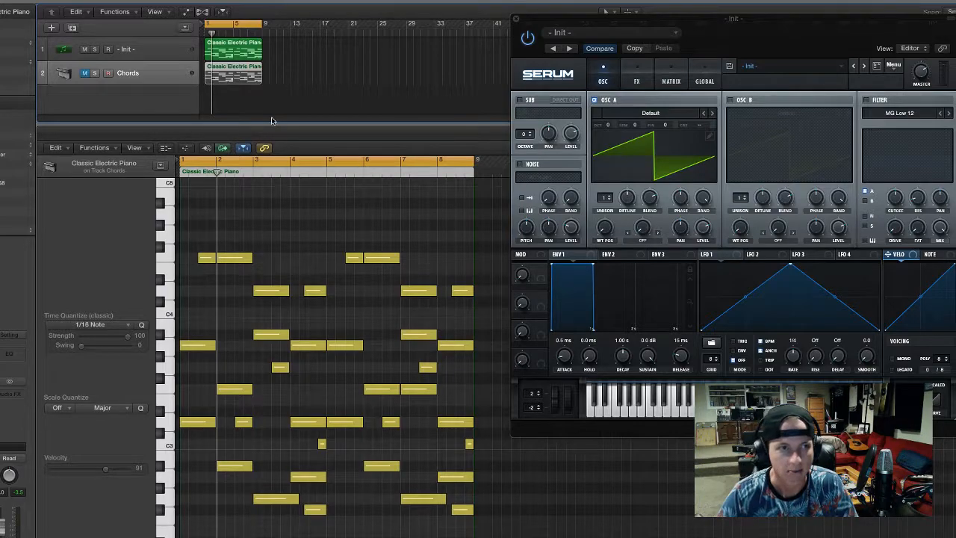
click(174, 44)
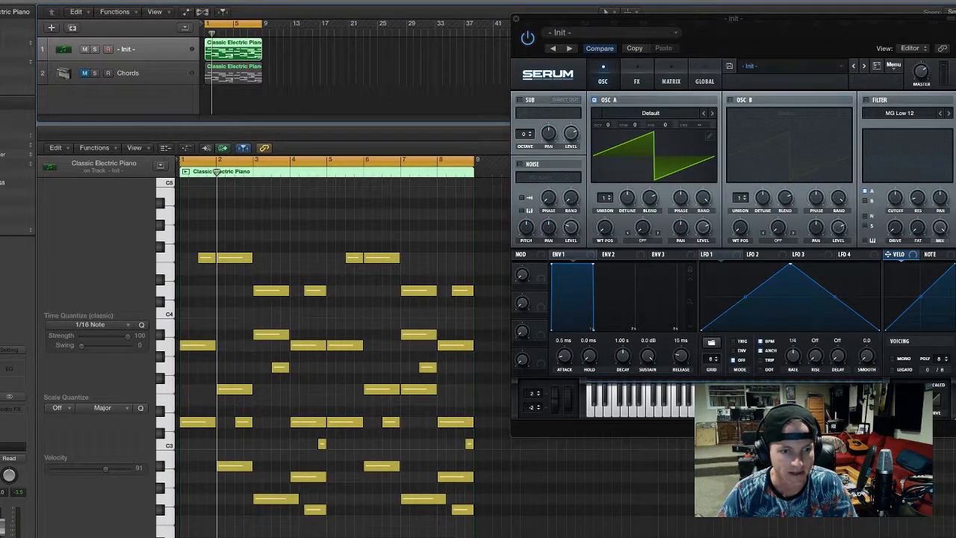
key(space)
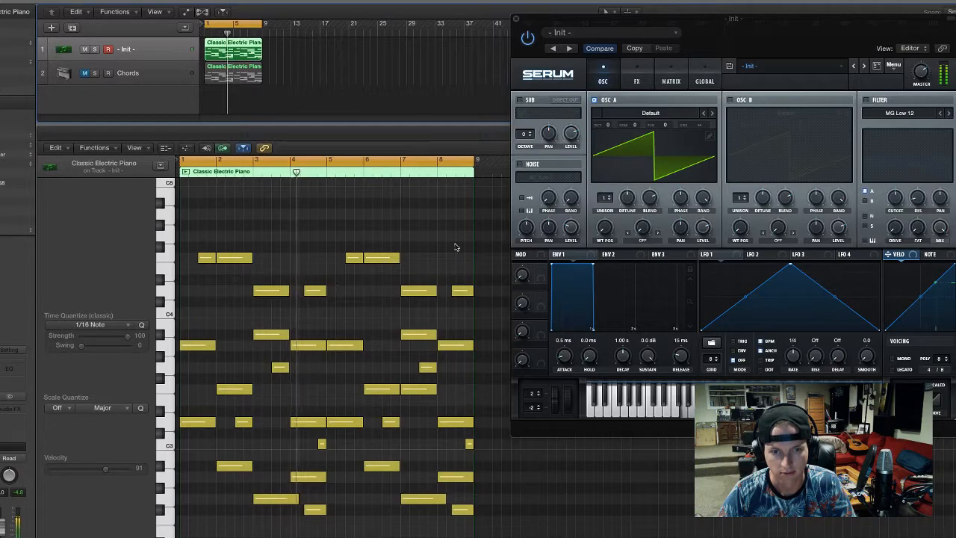
Load the Drunk wavetable from Cymatics - Wavetables Collection Vol 1 into oscillator A and play the region
click(650, 113)
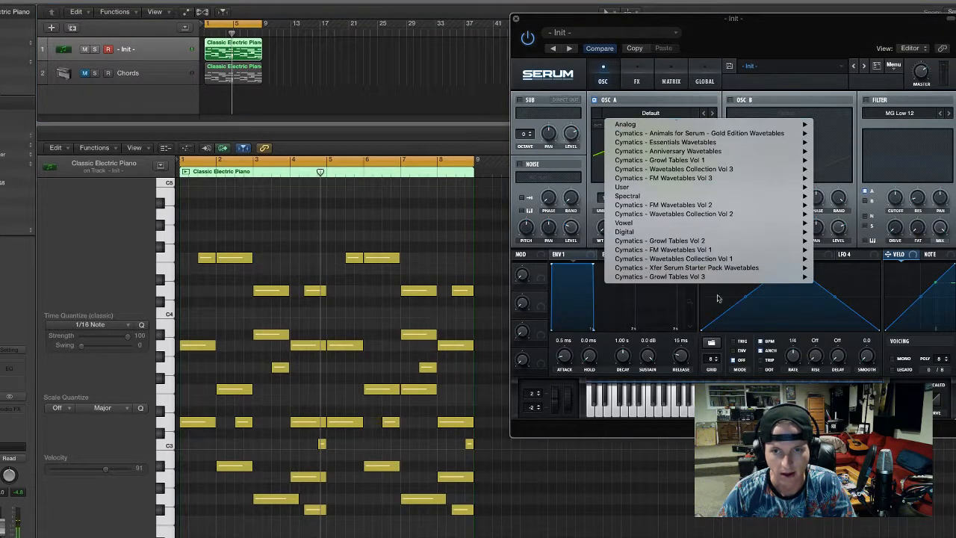
mouse_move(731, 254)
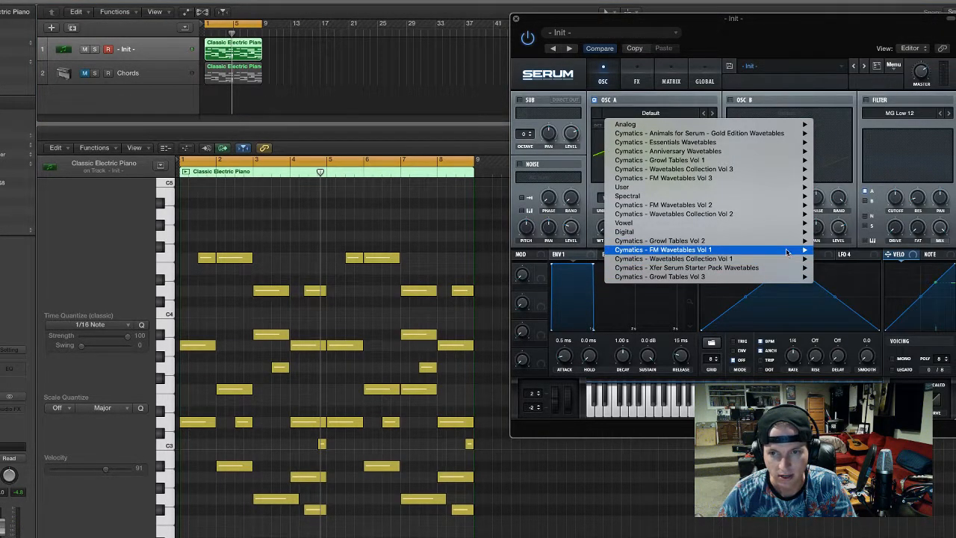
mouse_move(774, 261)
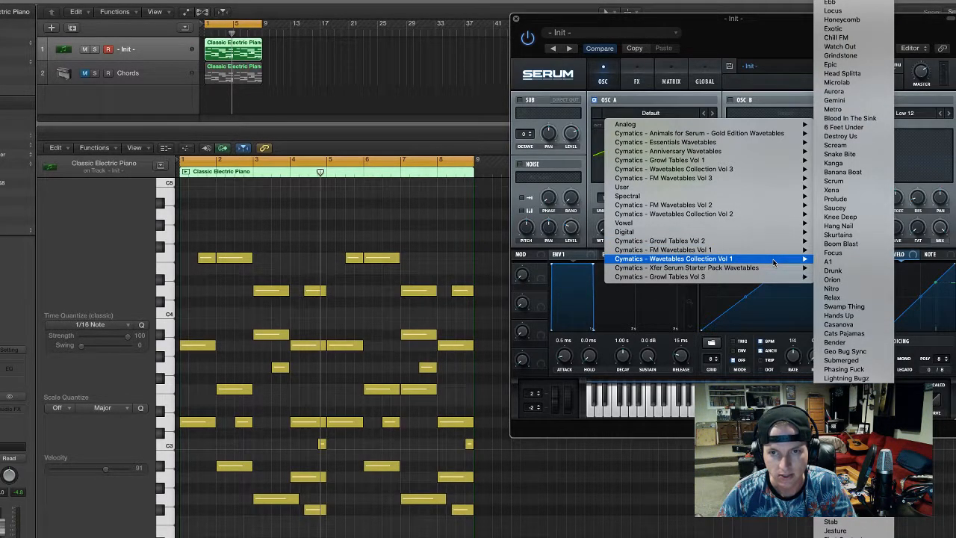
click(831, 270)
key(space)
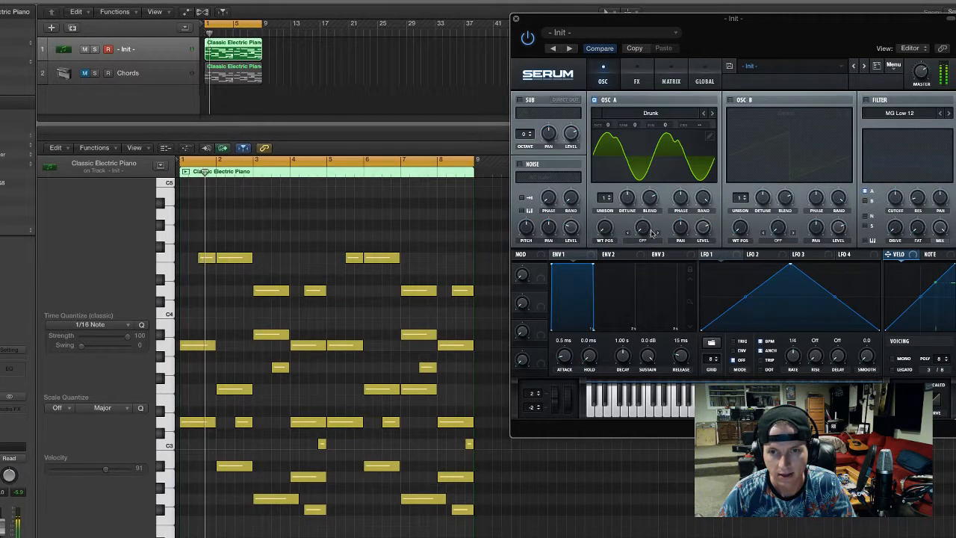
Set oscillator A's octave to -1 and raise its wavetable position
drag(609, 129, 617, 134)
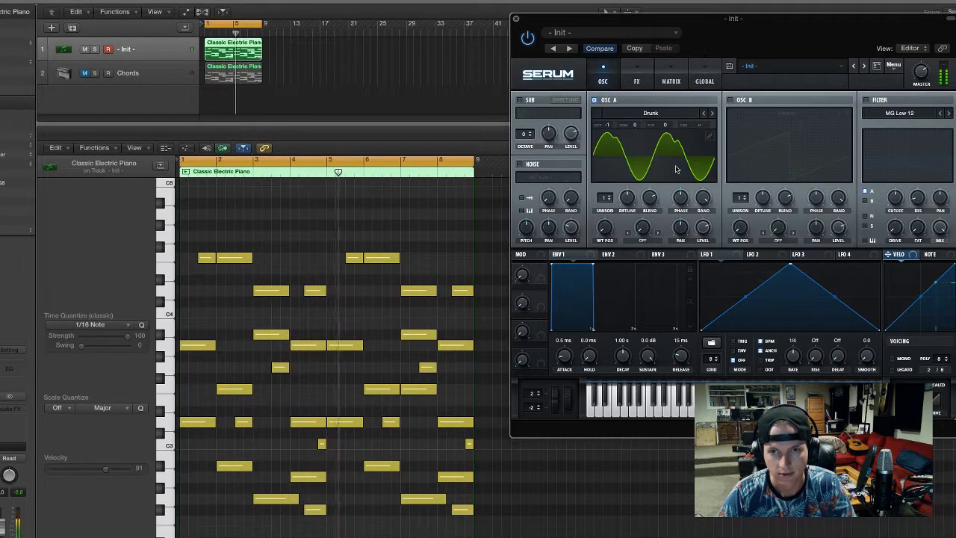
drag(604, 227, 610, 206)
drag(611, 128, 612, 128)
Enable oscillator B with the Jagged Sine 1 wavetable and raise its wavetable position slightly during playback
click(729, 99)
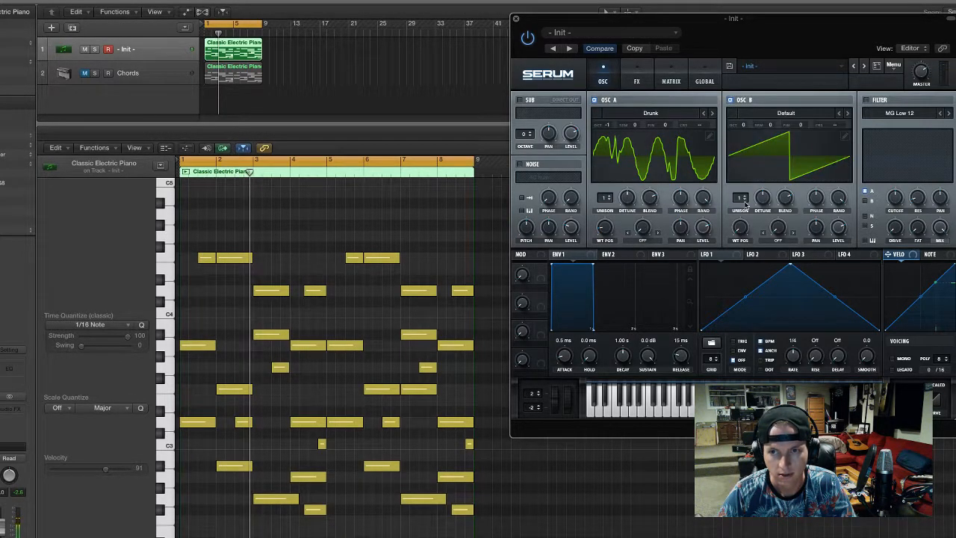
click(848, 113)
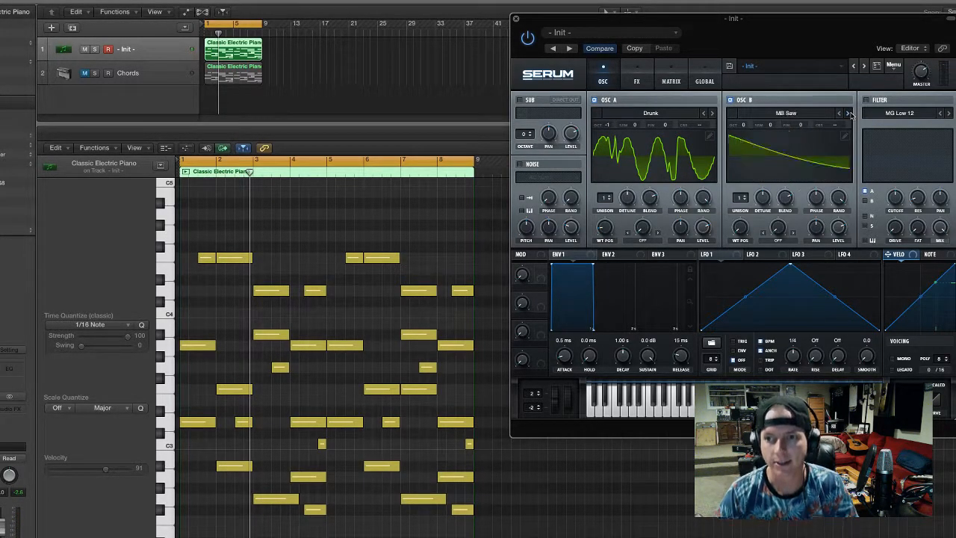
click(815, 114)
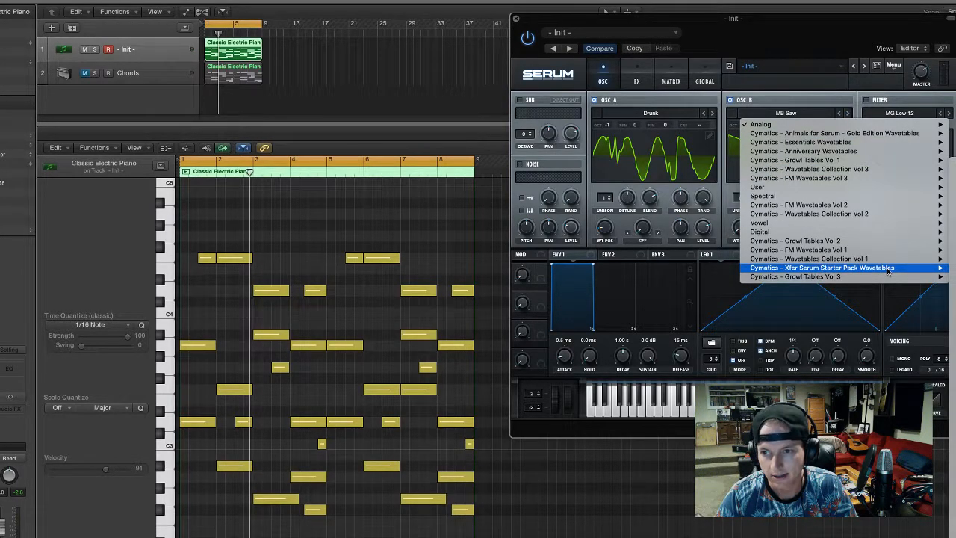
click(953, 298)
key(space)
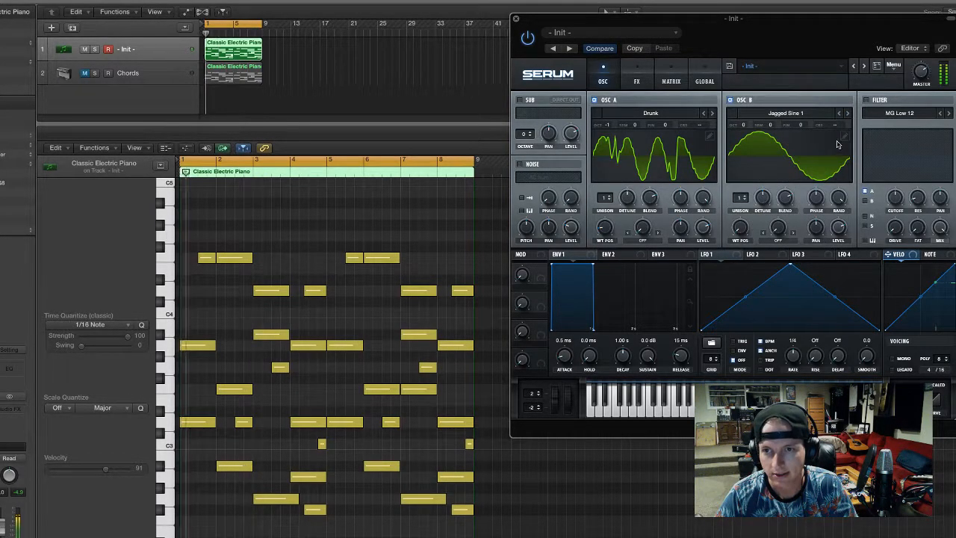
click(847, 113)
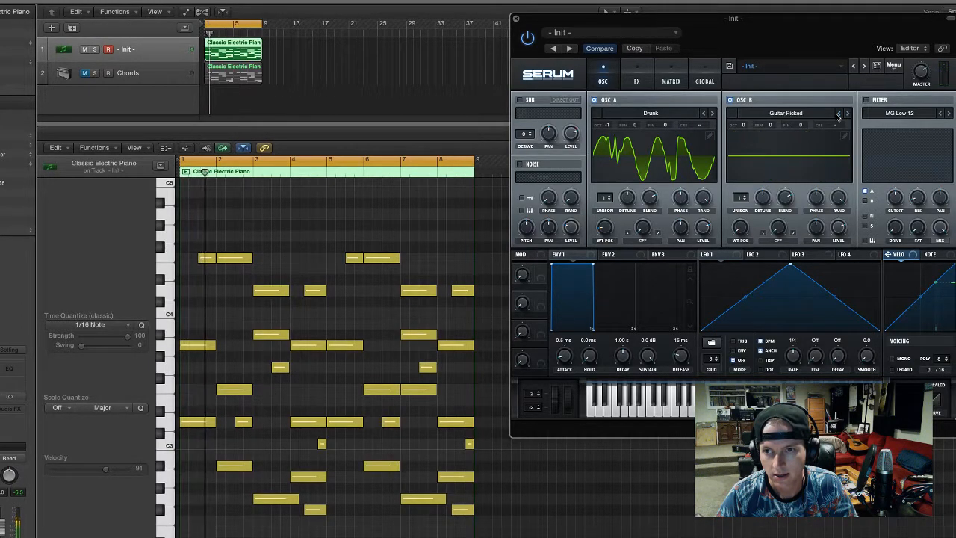
click(837, 113)
drag(740, 228, 747, 198)
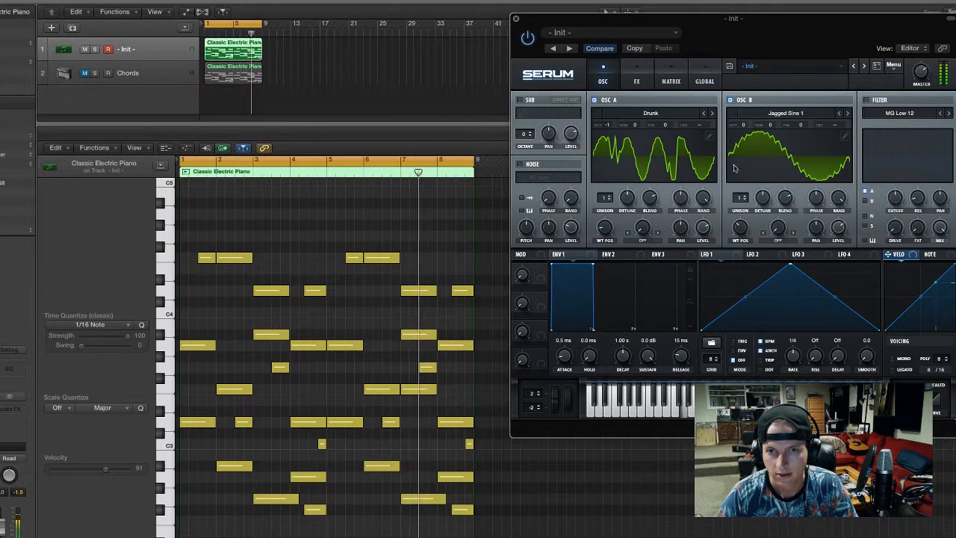
Enable the sub oscillator with a square waveform, octave -1 and a level of about 58%
click(521, 100)
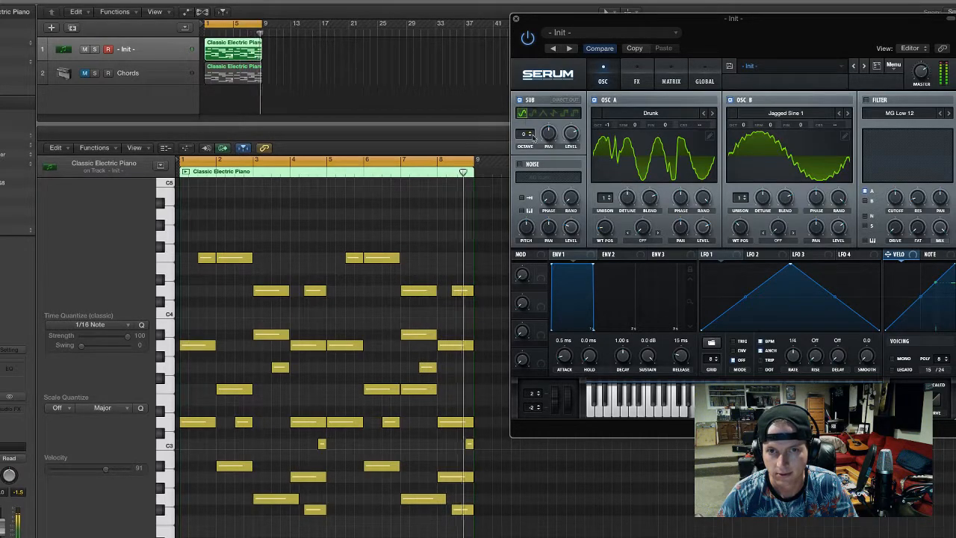
click(533, 136)
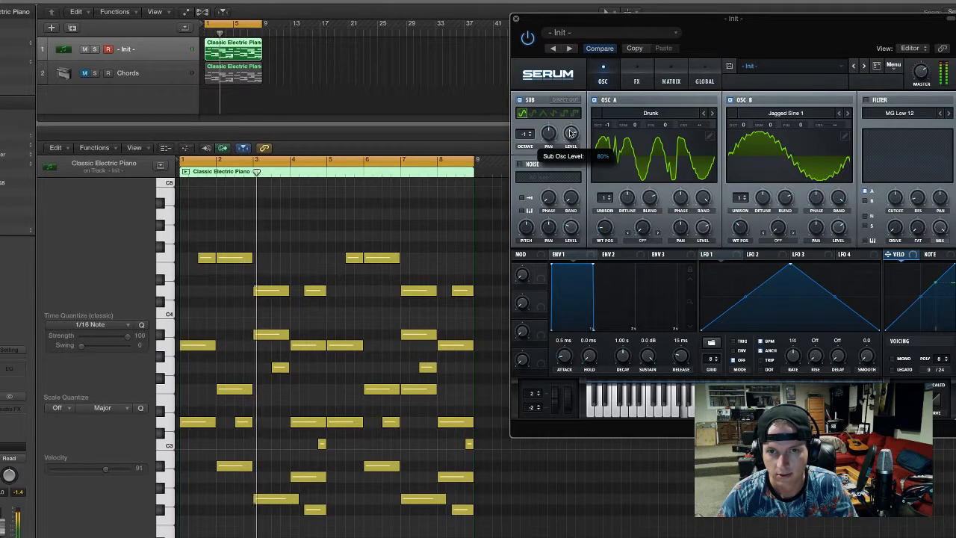
click(574, 113)
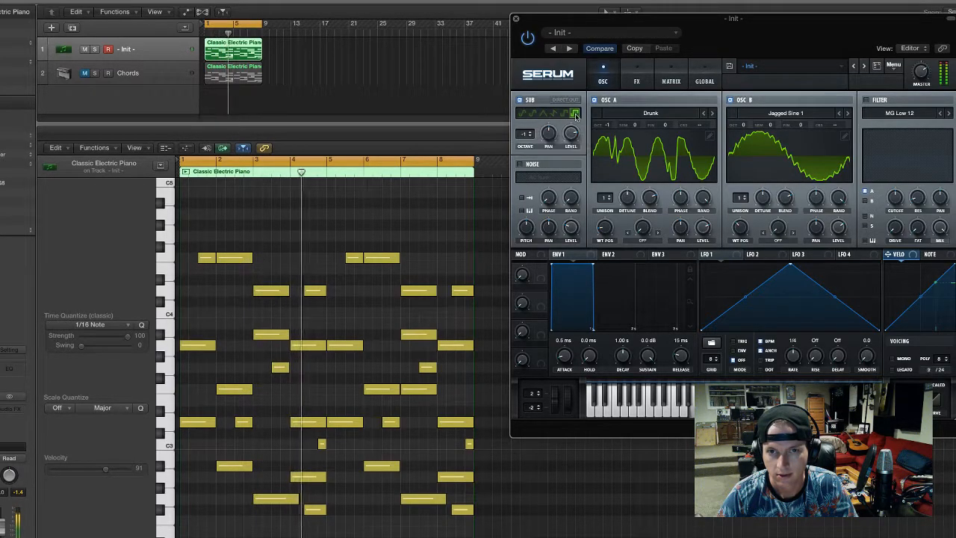
click(564, 113)
click(532, 138)
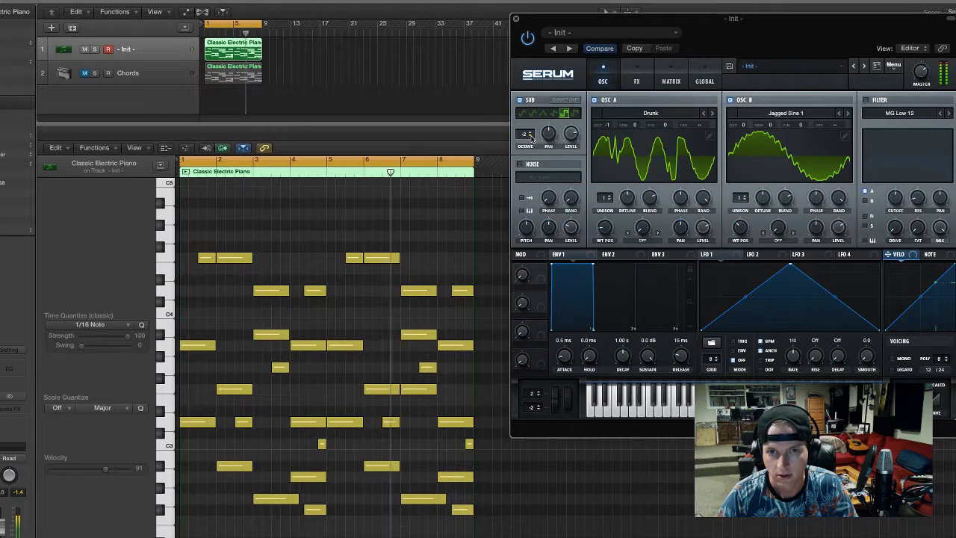
click(531, 132)
drag(572, 135, 573, 164)
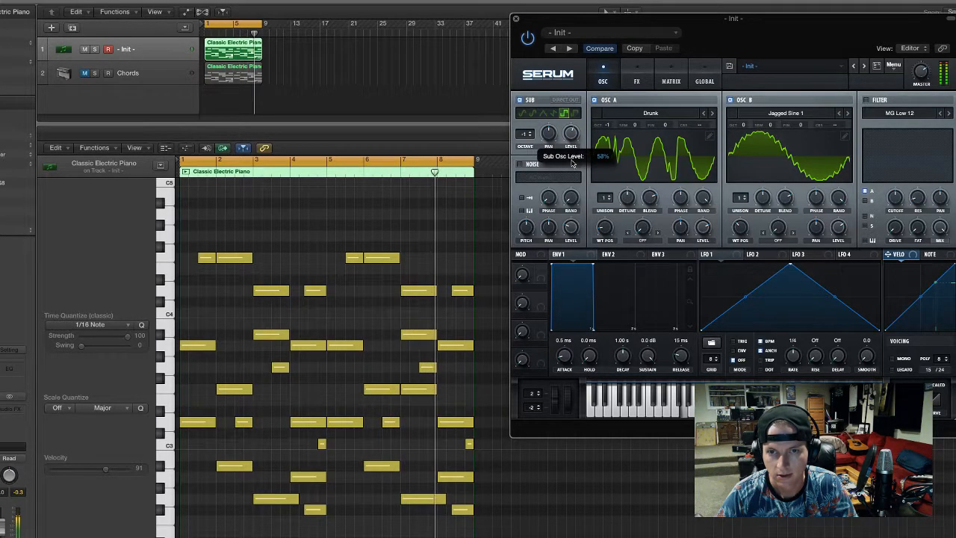
key(space)
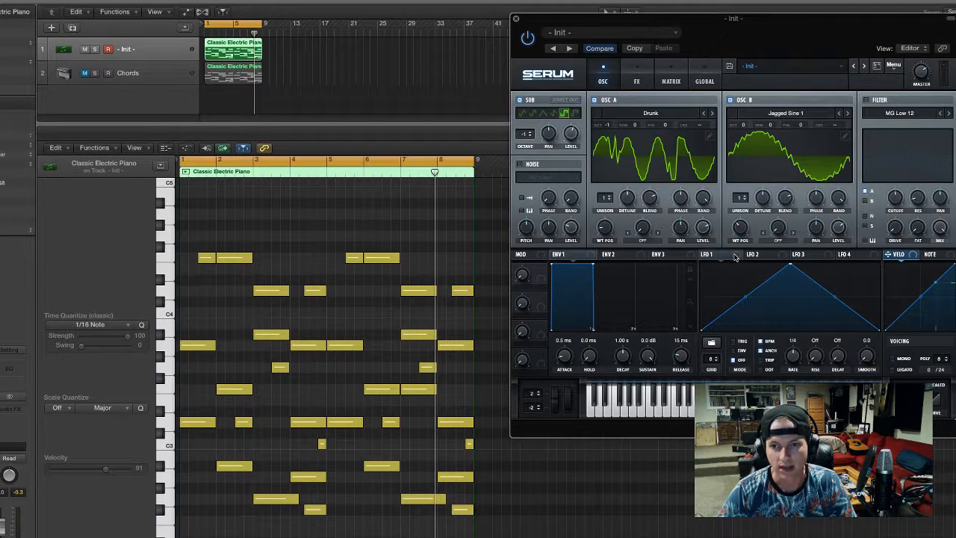
Assign LFO 1 to modulate the levels of oscillator A, oscillator B and the sub oscillator
mouse_move(734, 259)
mouse_down()
mouse_move(708, 231)
mouse_move(545, 228)
mouse_move(568, 221)
mouse_move(739, 258)
mouse_up()
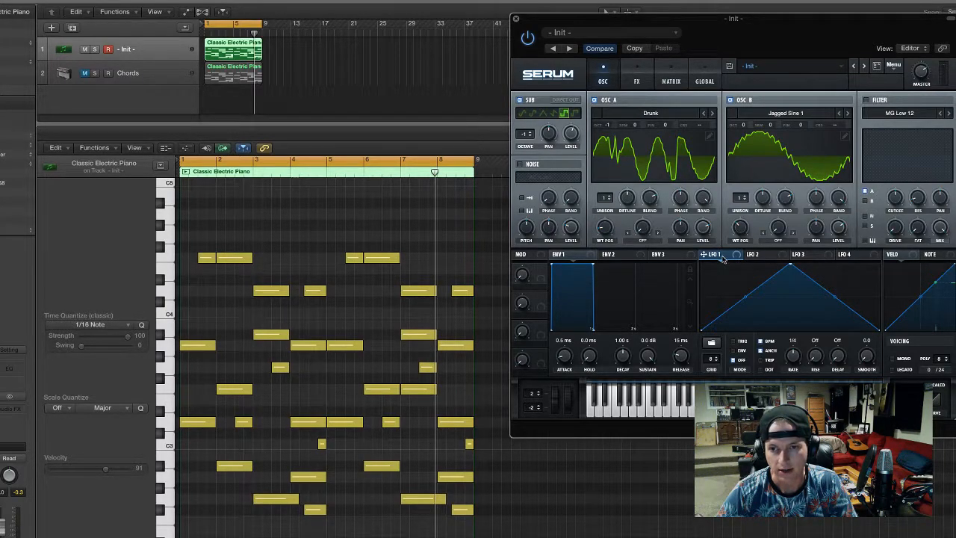
drag(735, 258, 837, 227)
drag(735, 256, 571, 135)
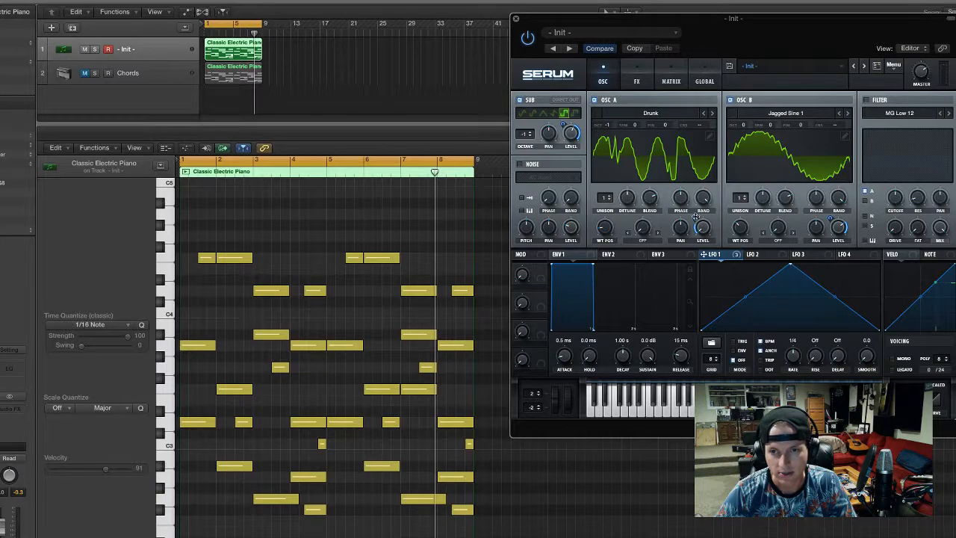
Raise the LFO 1 modulation amount to 100 on the oscillator A, oscillator B and sub levels
drag(695, 218, 717, 75)
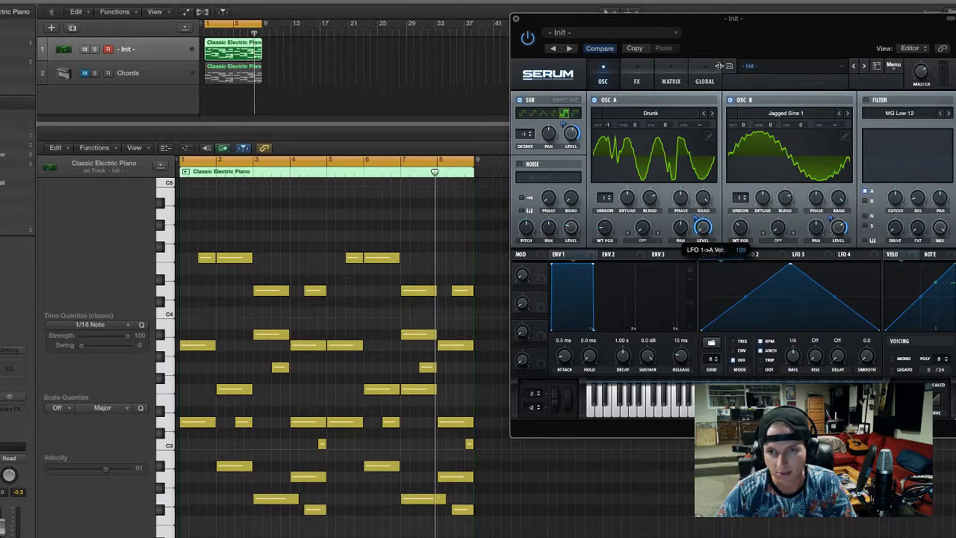
drag(840, 227, 833, 112)
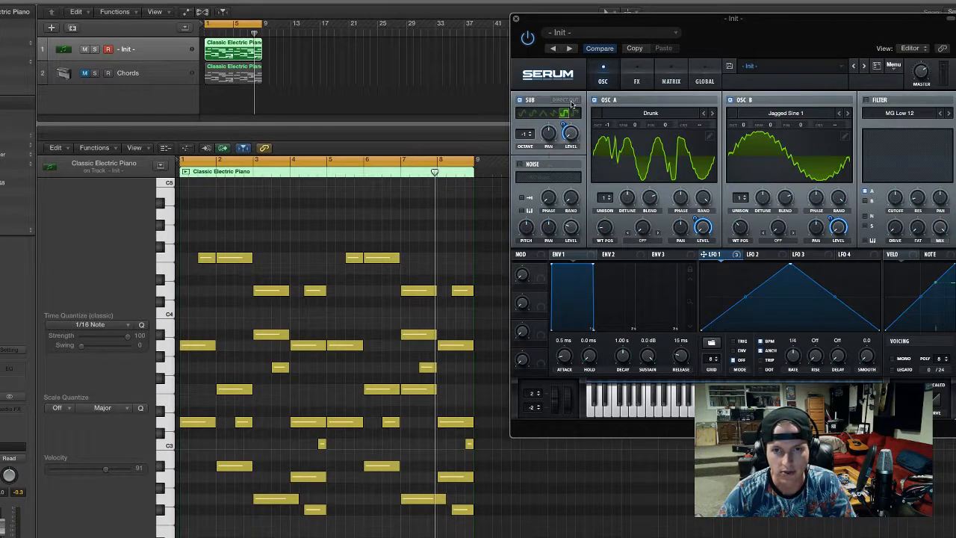
drag(564, 124, 614, 10)
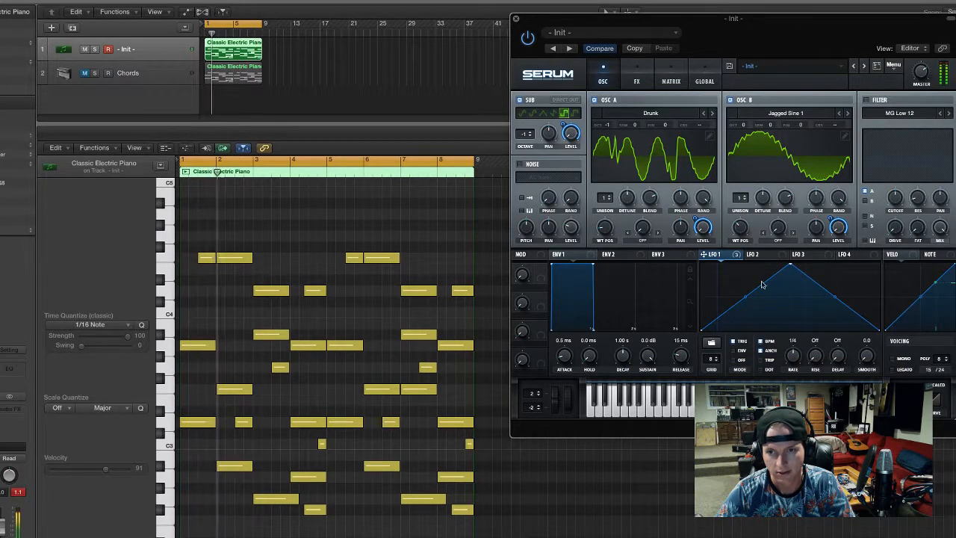
Bow both slopes of the LFO 1 triangle outward during playback and try a faster rate before settling on 1/4
drag(744, 293, 744, 294)
key(space)
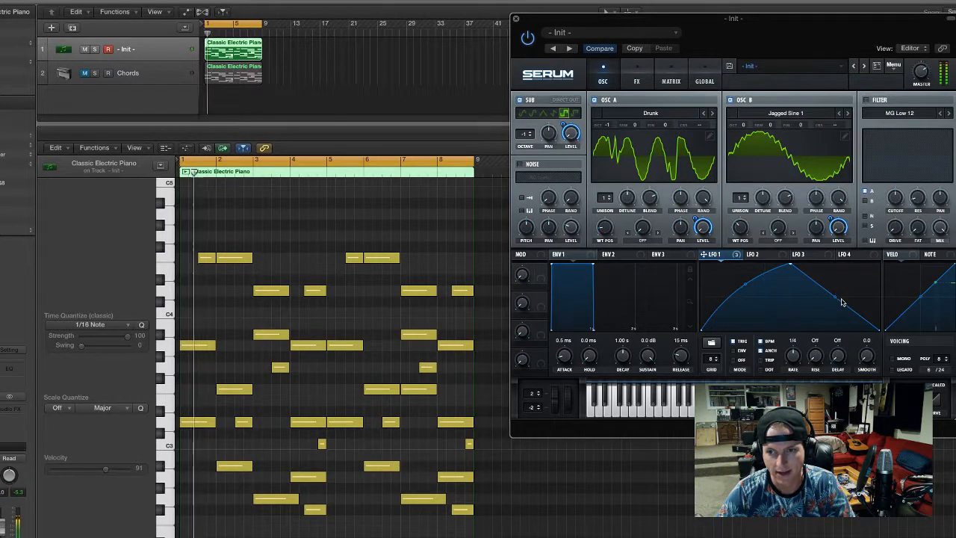
drag(839, 300, 841, 296)
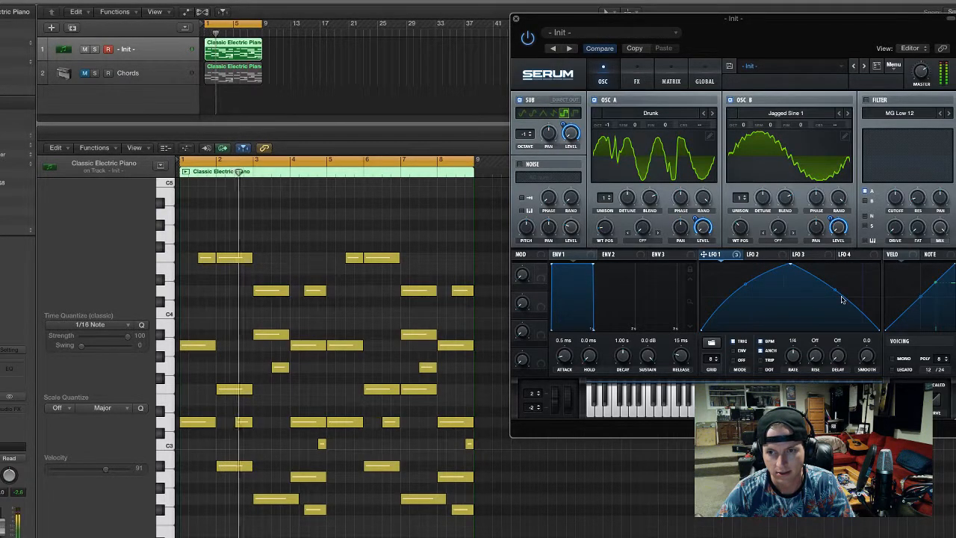
drag(788, 364, 793, 355)
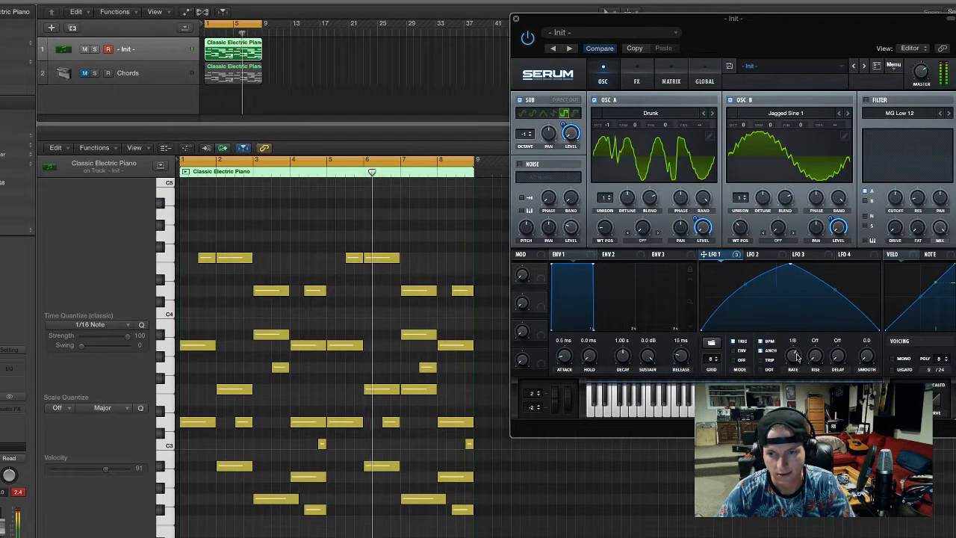
drag(795, 361, 798, 372)
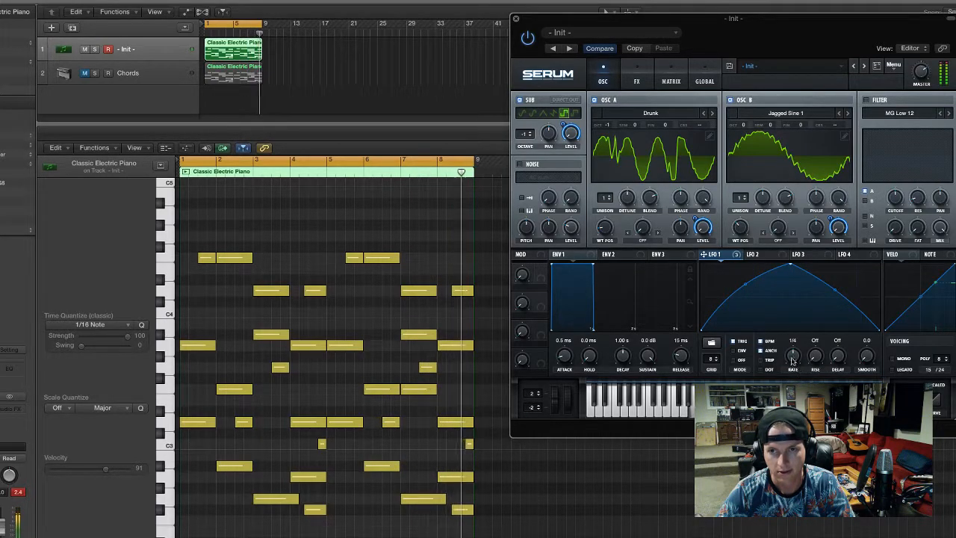
Enable the Hyper/Dimension effect, modulating the Hyper mix with LFO 1 and the Dimension mix with LFO 2
click(634, 81)
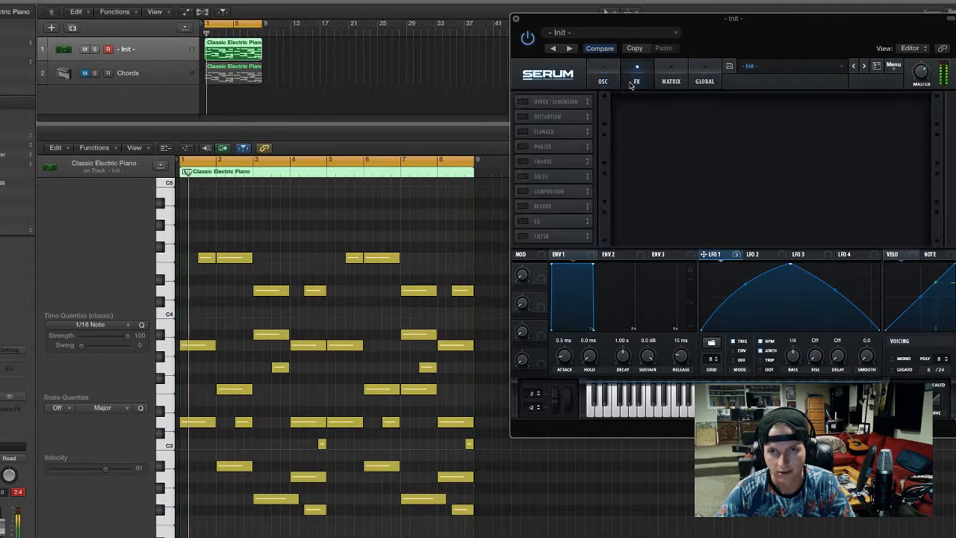
click(522, 103)
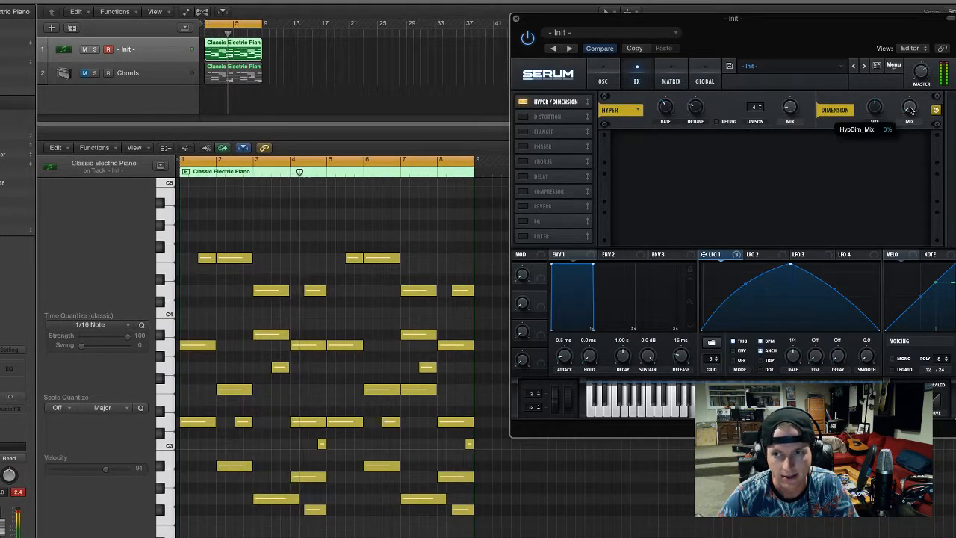
drag(714, 254, 789, 112)
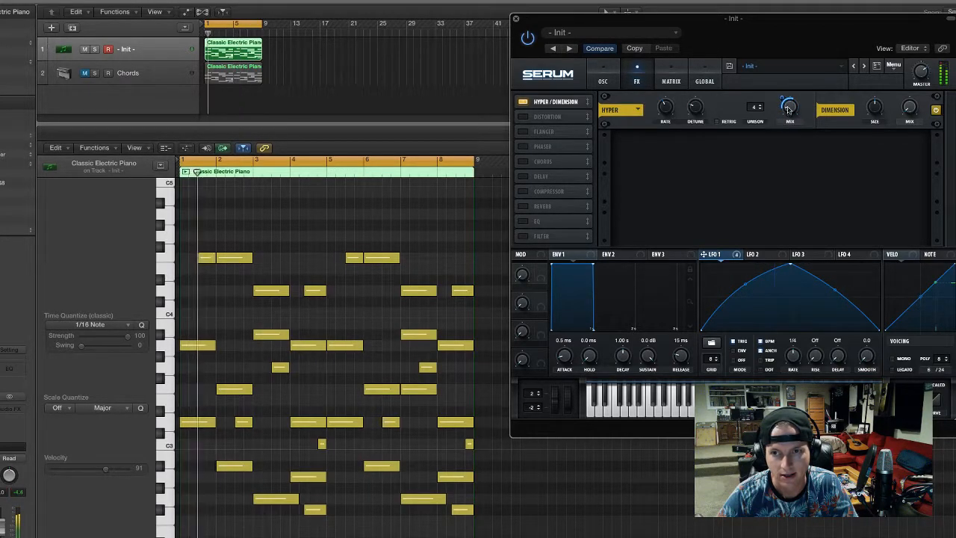
click(753, 254)
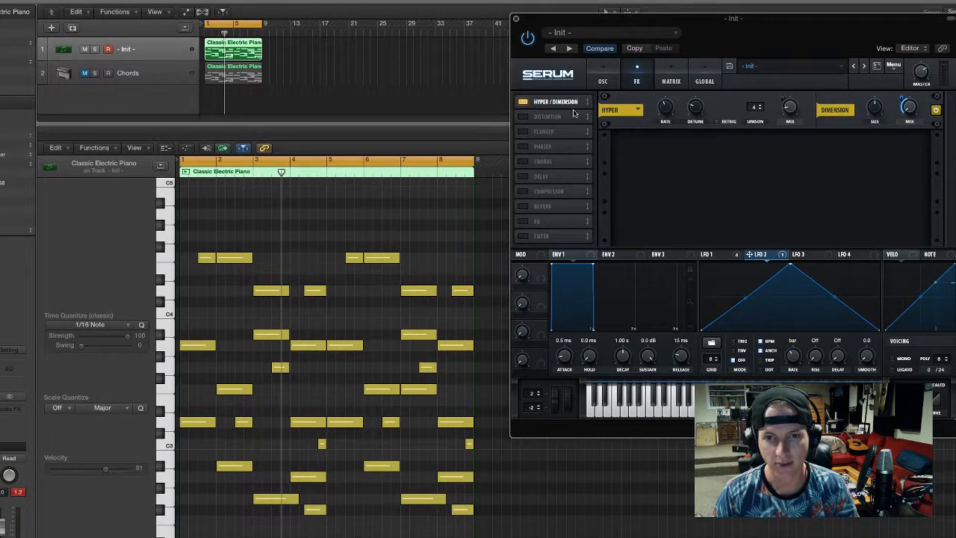
Modulate both oscillators' wavetable positions with LFO 2, set its rate to 4 bar and bend its rising slope inward
click(601, 79)
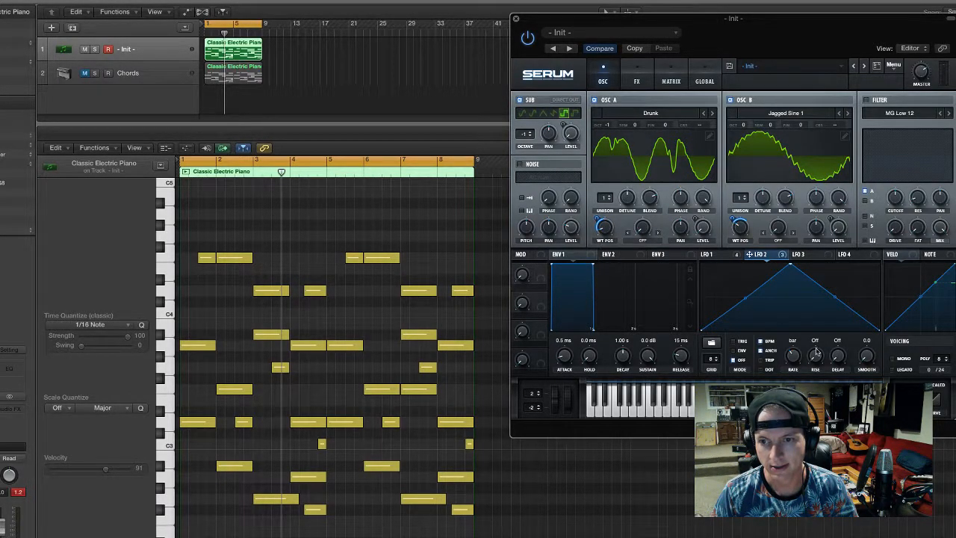
key(space)
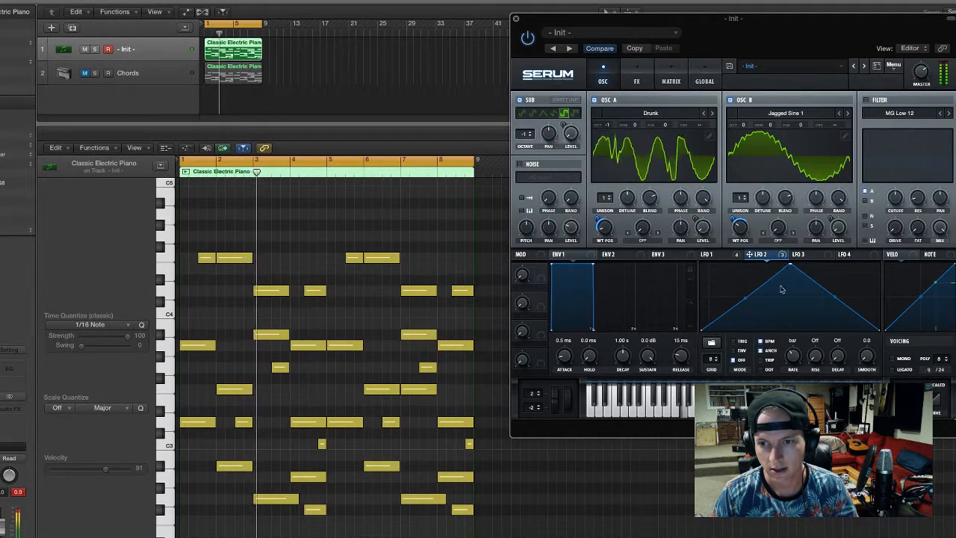
drag(793, 364, 793, 380)
key(space)
key(space)
drag(745, 298, 746, 307)
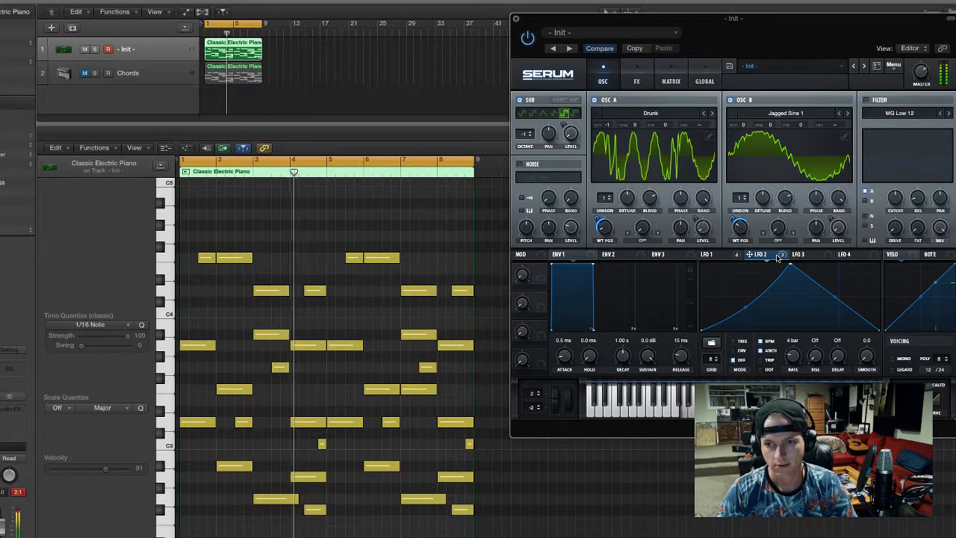
Shape envelope 1 with a 914 ms decay, minus-infinity sustain and 190 ms release, curving its falling slope
click(637, 80)
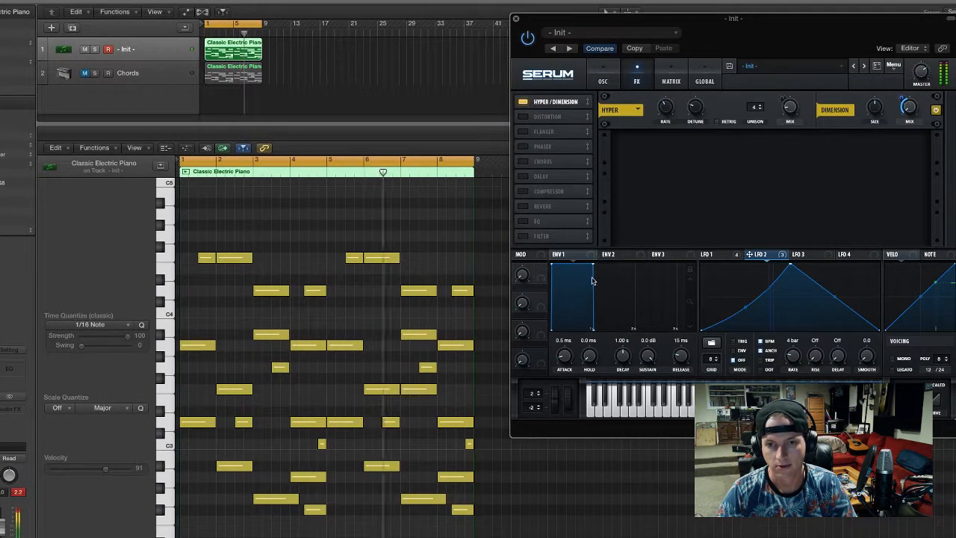
drag(594, 265, 590, 351)
drag(572, 304, 599, 322)
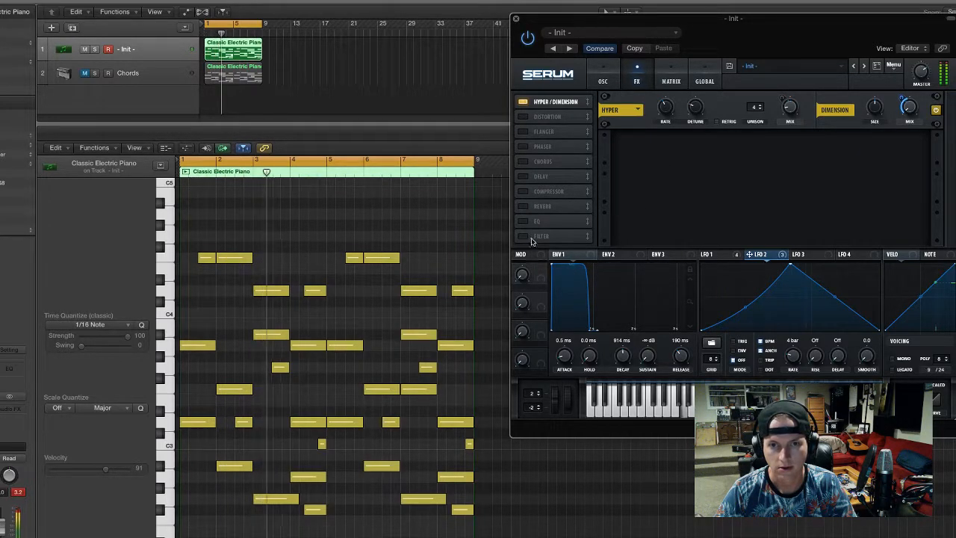
Enable the Reverb effect, lower its mix and assign LFO 2 to modulate the reverb mix
click(523, 206)
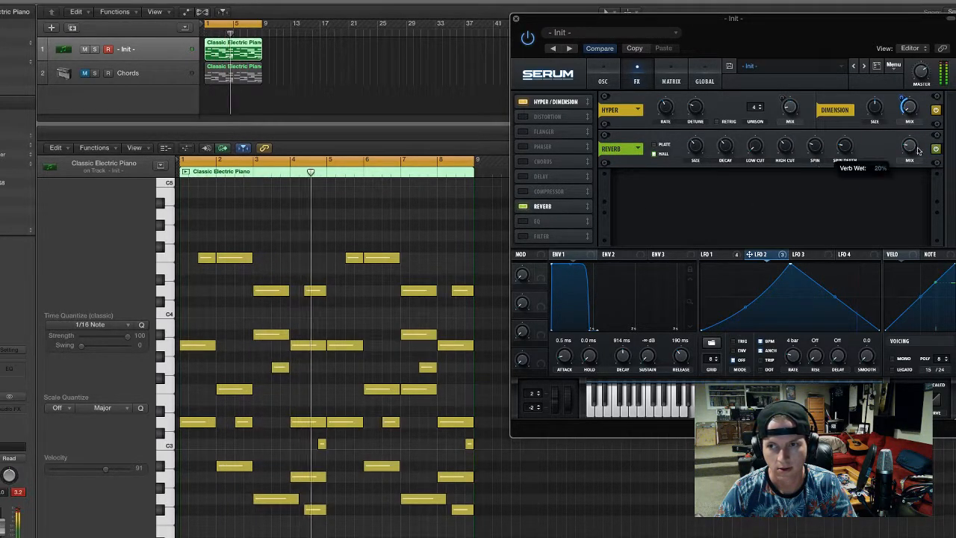
drag(920, 119, 902, 161)
click(715, 254)
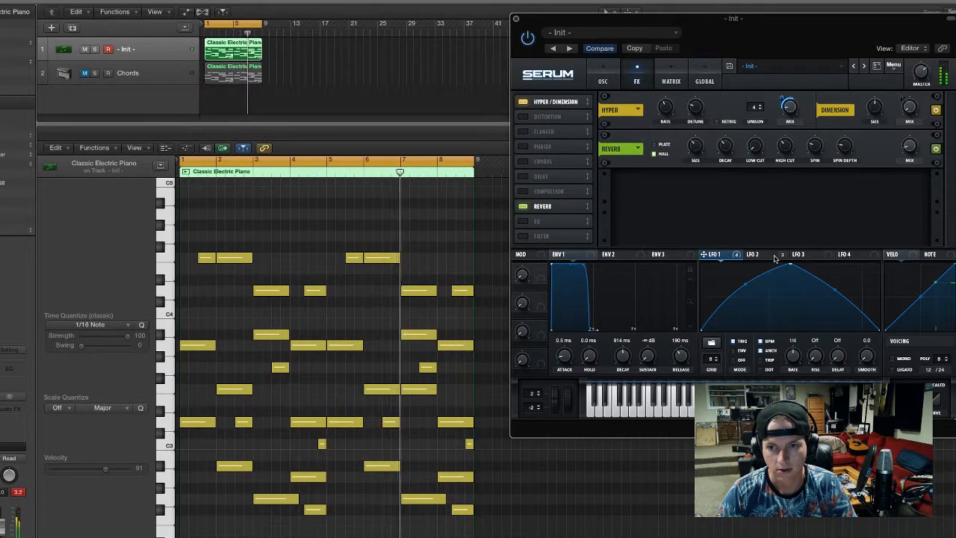
click(746, 256)
drag(909, 147, 911, 168)
drag(749, 254, 901, 167)
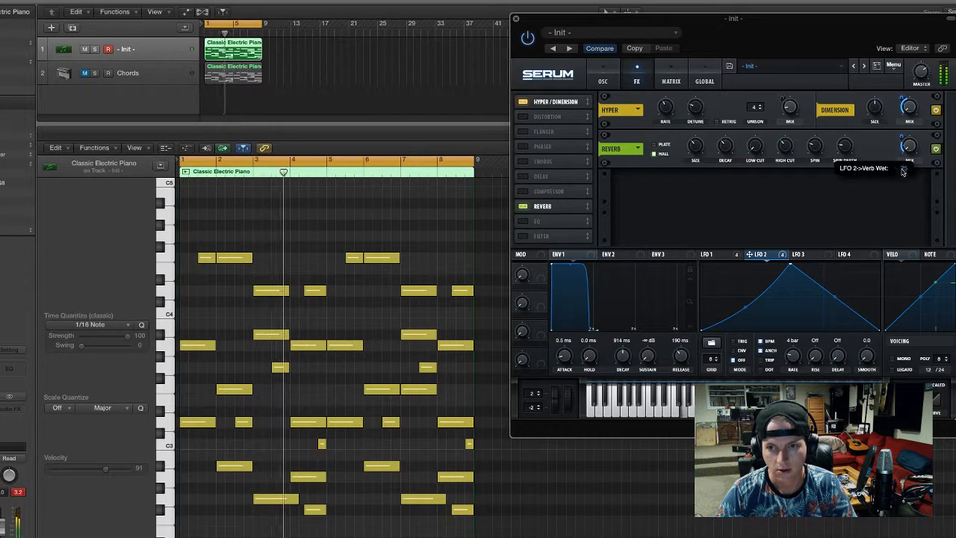
Turn off BPM sync for LFO 1 and review which oscillator and effect parameters LFO 1 and LFO 2 modulate
click(708, 254)
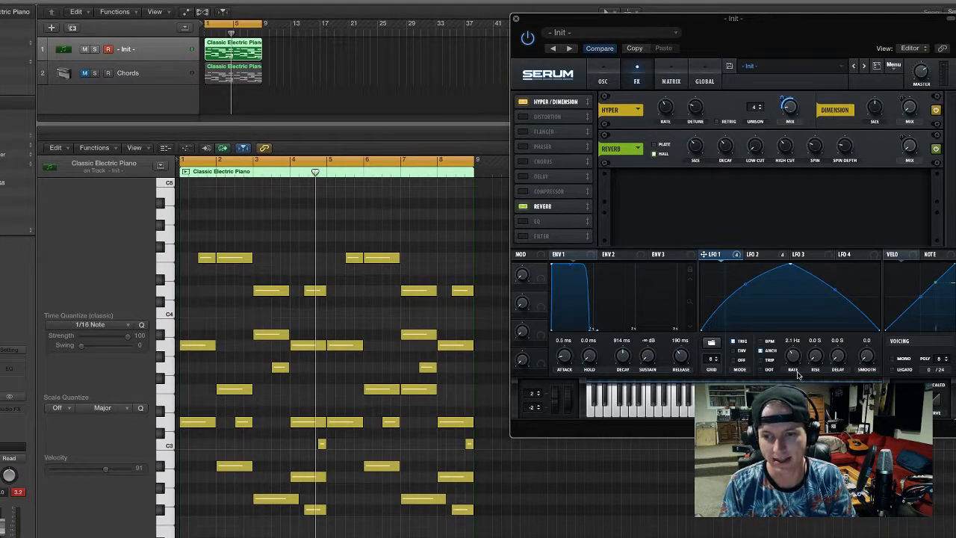
click(603, 74)
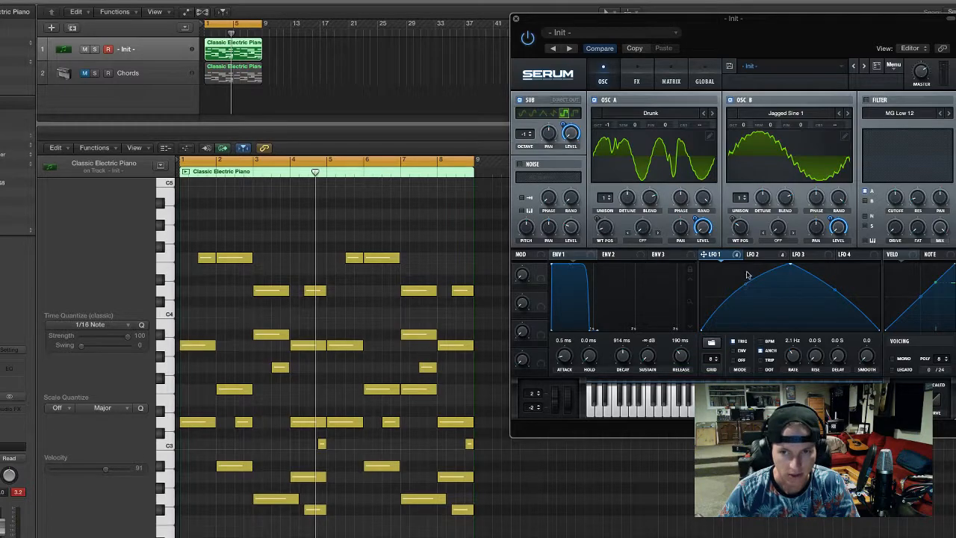
mouse_move(736, 258)
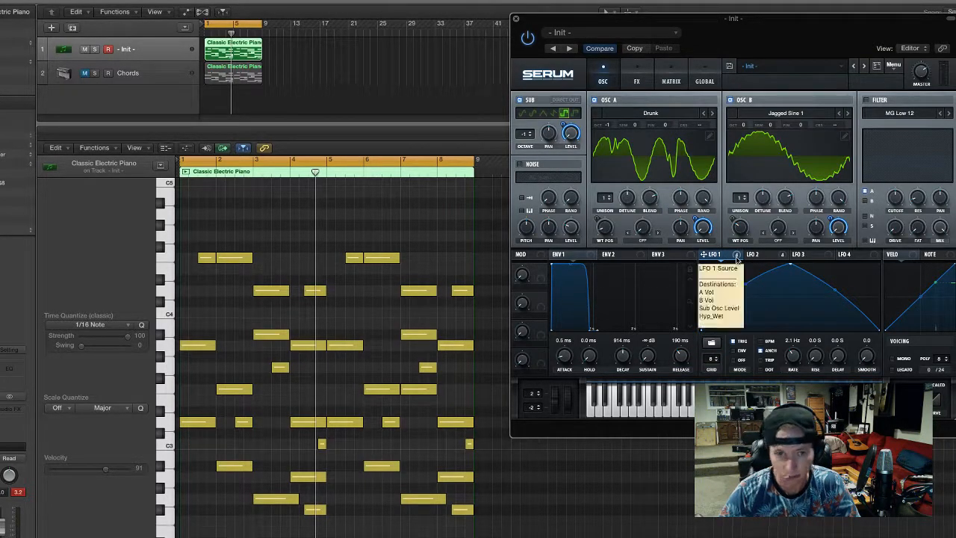
click(638, 80)
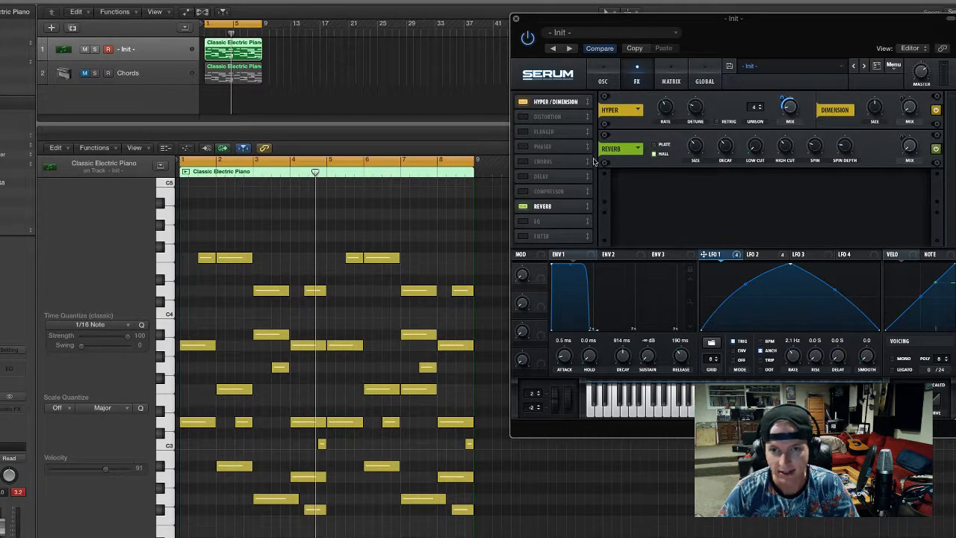
click(776, 255)
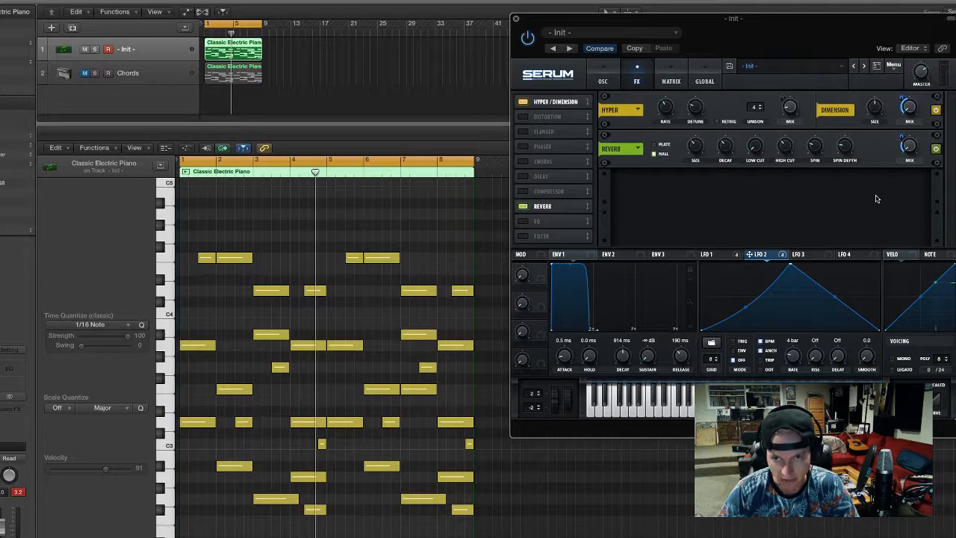
click(720, 254)
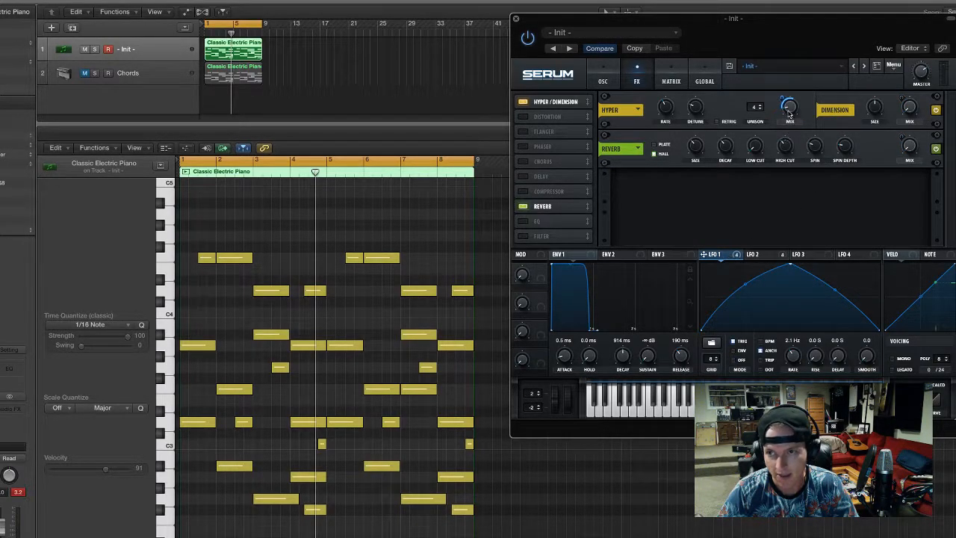
click(773, 256)
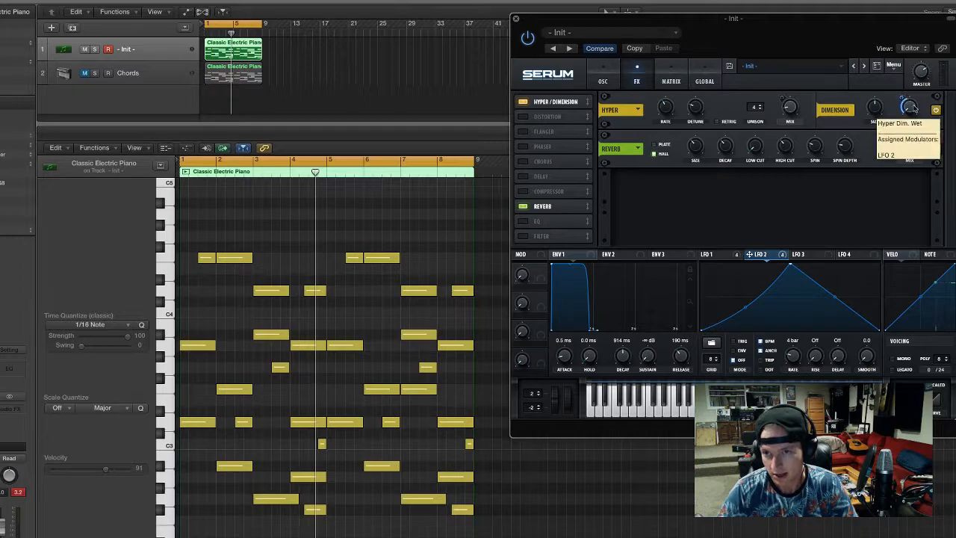
click(605, 82)
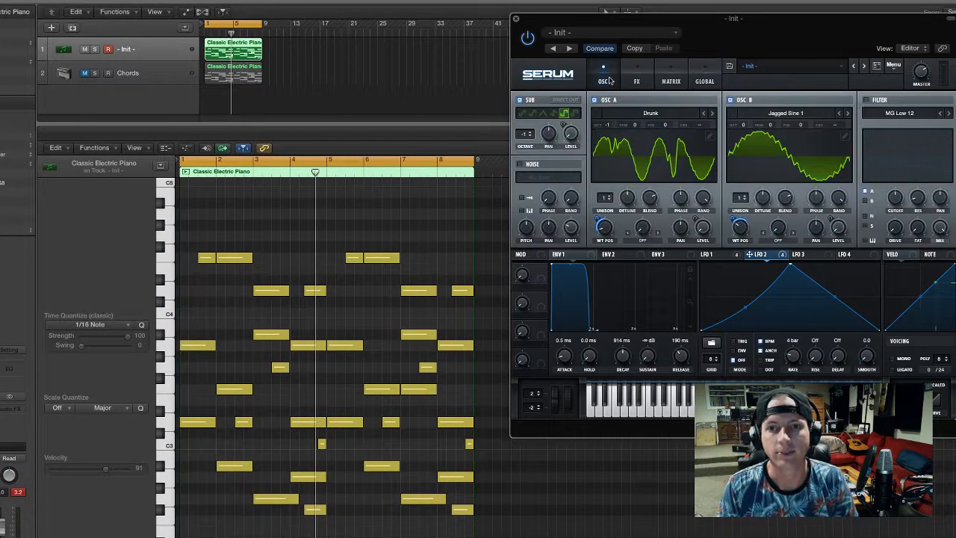
Turn off BPM sync for LFO 2 and try different rates during playback, bringing it down to about 0.5 Hz
key(space)
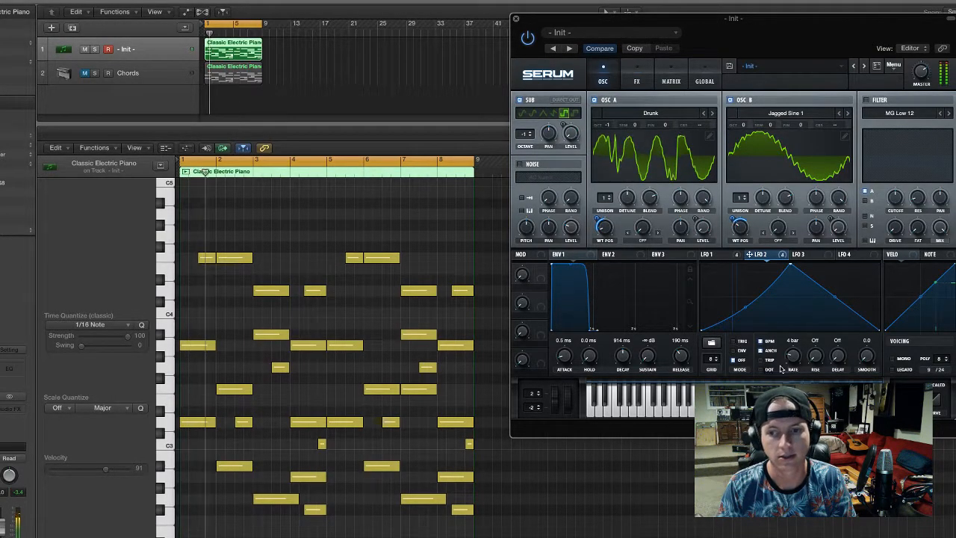
click(762, 342)
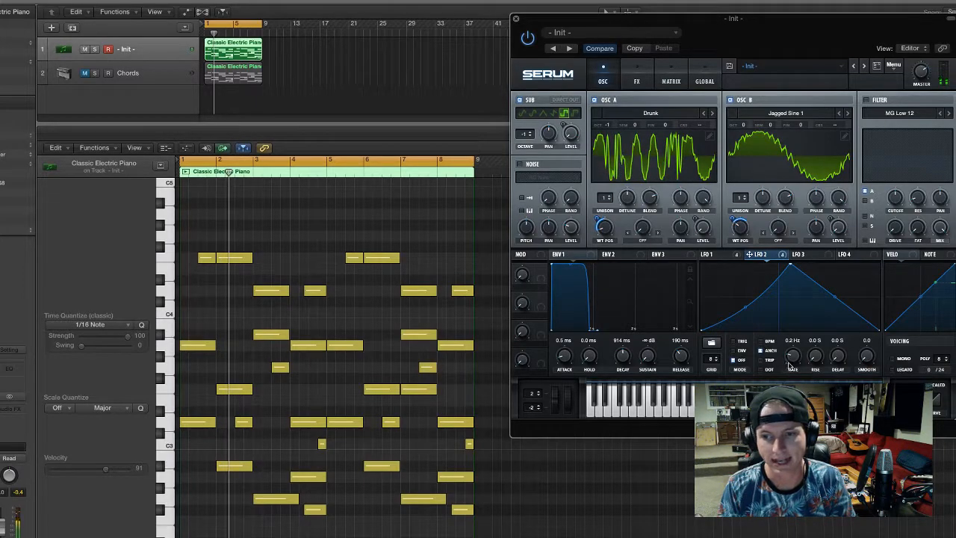
drag(793, 363, 798, 342)
key(space)
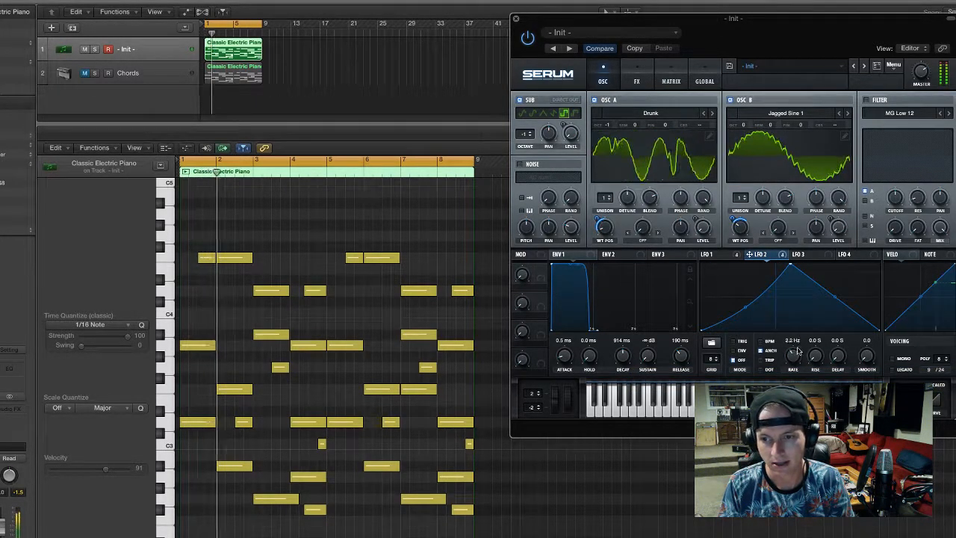
mouse_move(793, 362)
mouse_down()
mouse_move(801, 352)
mouse_move(795, 371)
mouse_up()
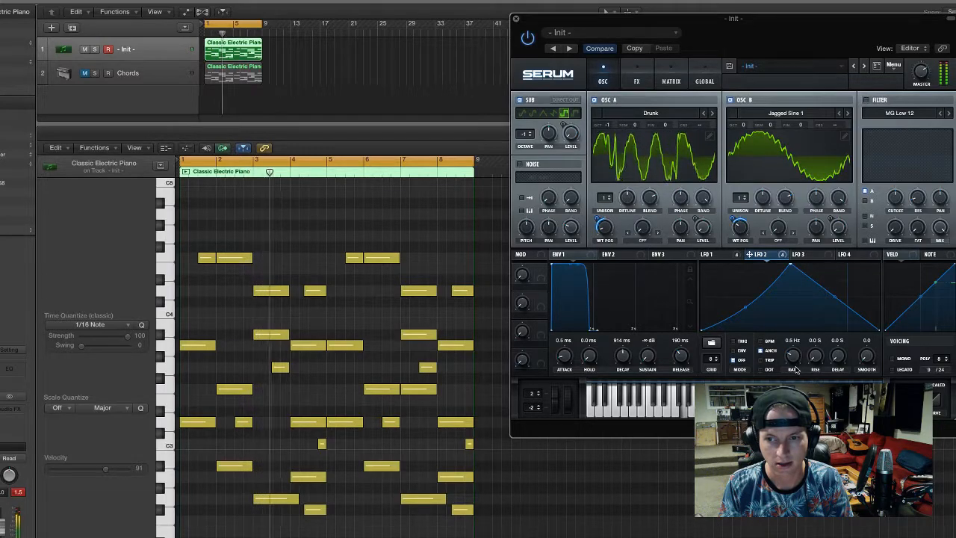
Lower the LFO 1 rate to 0.7 Hz and close the synth's window
click(711, 253)
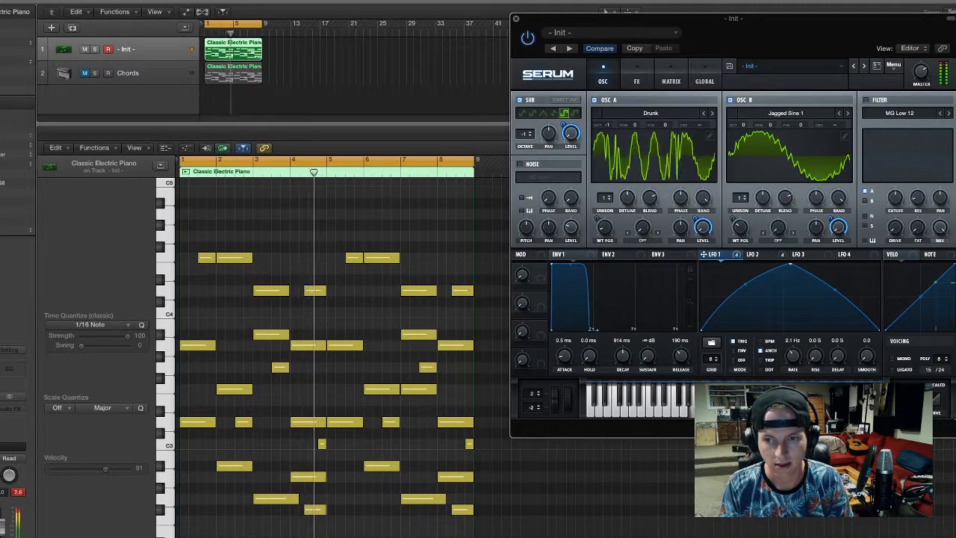
mouse_move(791, 355)
mouse_down()
mouse_move(805, 341)
mouse_move(804, 375)
mouse_move(805, 360)
mouse_move(794, 372)
mouse_up()
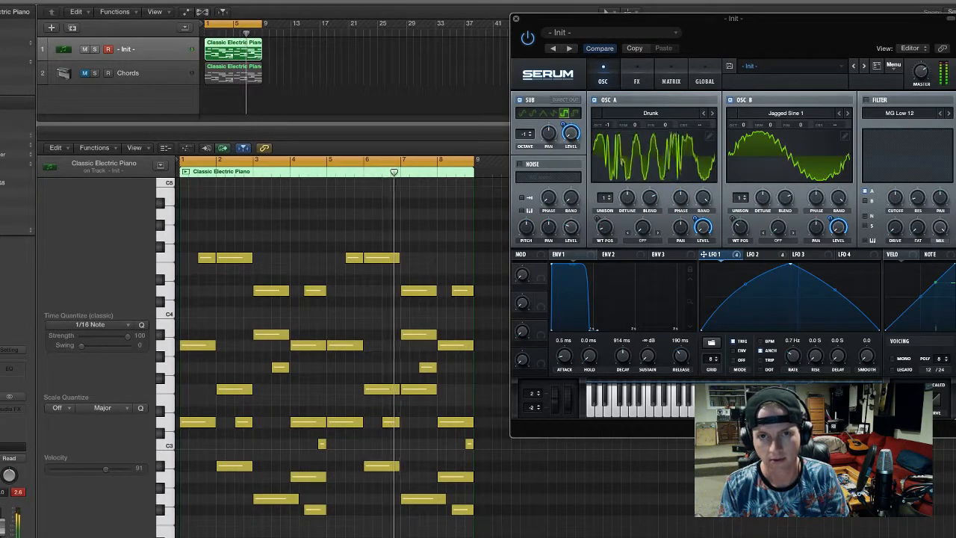
click(516, 18)
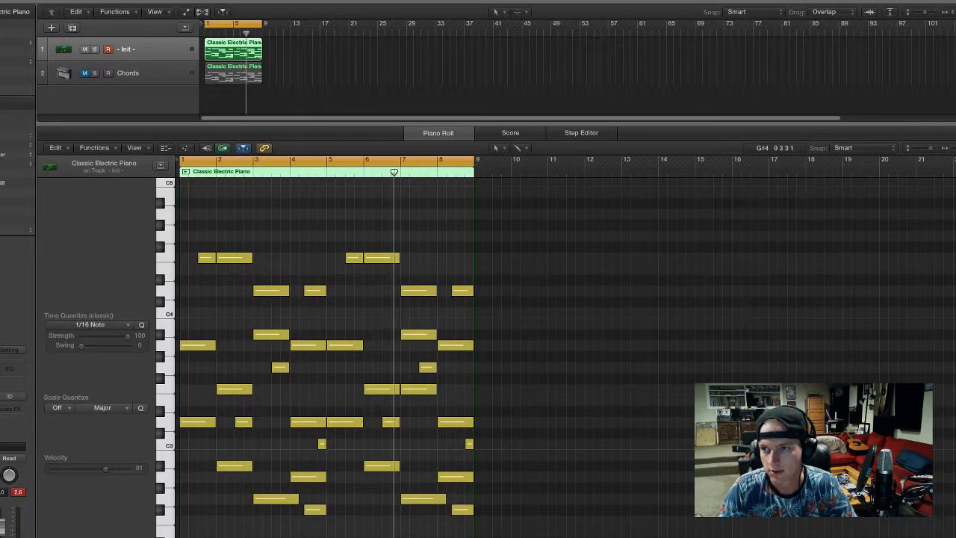
Add the Cymatics Future Bass Full Drum Loop 2 as a new audio track at bar 1 and stretch it to 8 bars
drag(469, 200, 417, 169)
drag(190, 91, 224, 96)
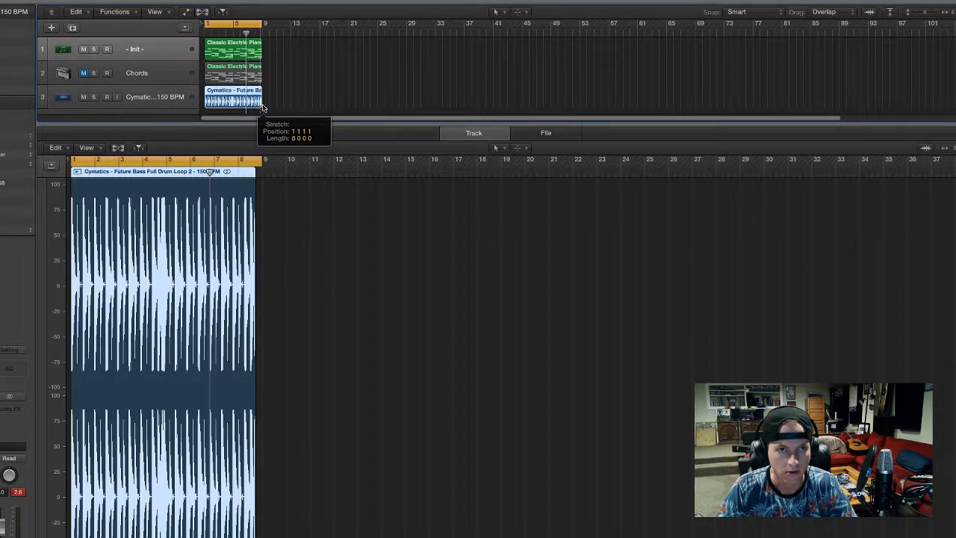
drag(262, 109, 264, 108)
Play the arrangement with the drum loop, hide the audio editor and select the drum loop track
key(super+Right)
key(super+Right)
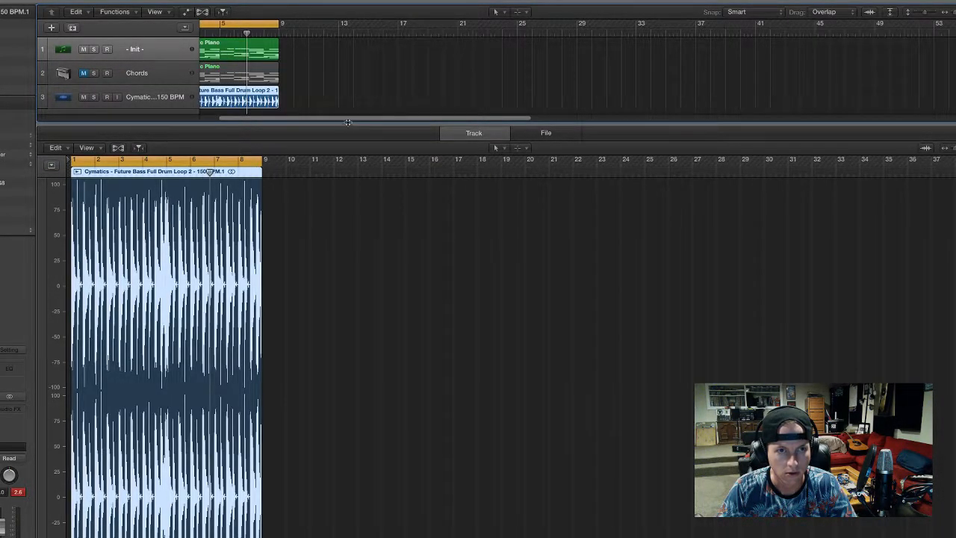
scroll(345, 107, left, 3)
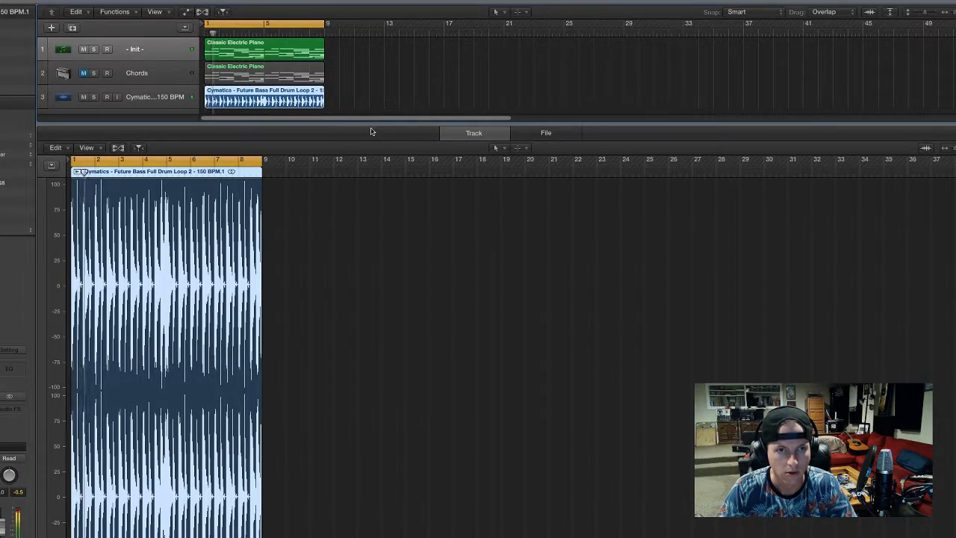
key(e)
click(163, 104)
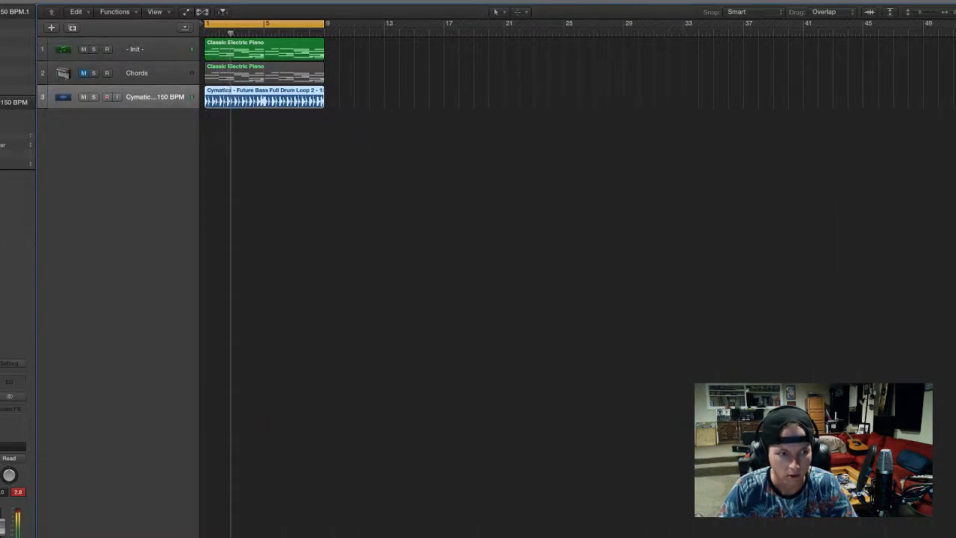
Duplicate the synth and drum loop regions at bar 9 and extend the cycle range to bar 17
key(c)
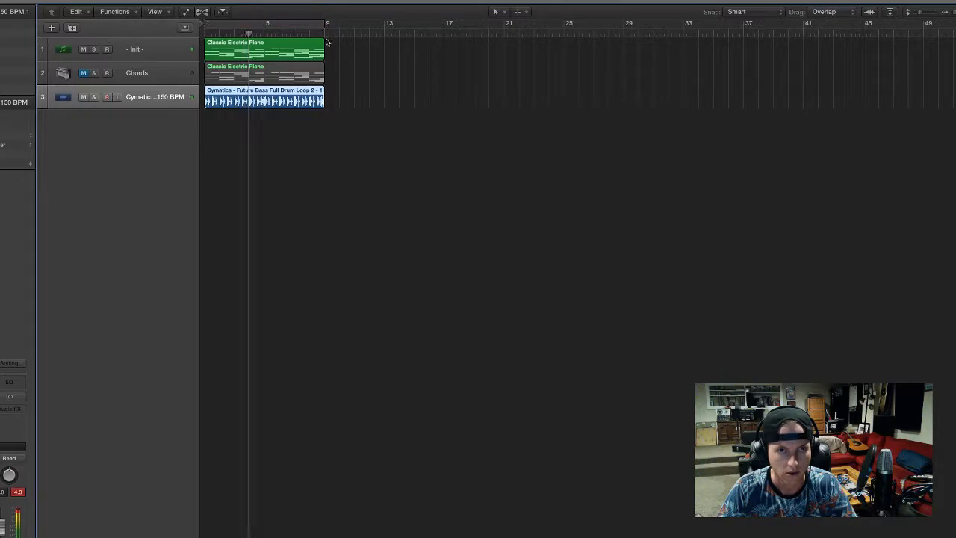
drag(303, 59, 422, 60)
drag(325, 23, 448, 23)
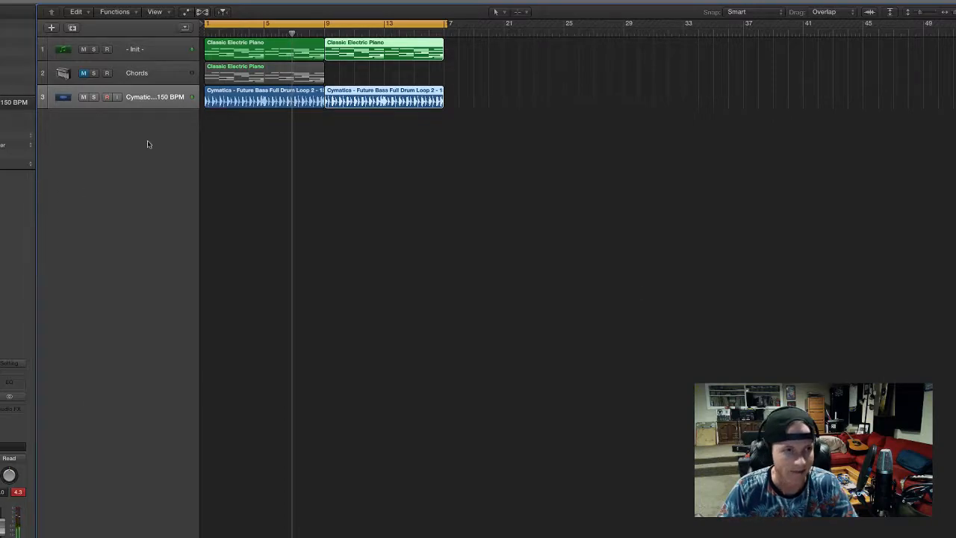
Reopen the Init track's synth window and record varying LFO 1 rates as automation during playback
key(Up)
key(Up)
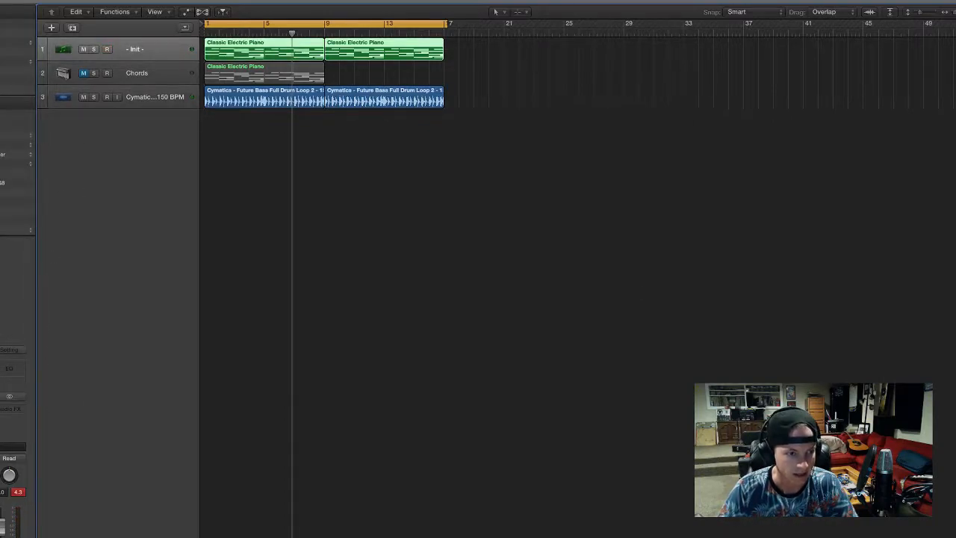
key(v)
drag(768, 33, 792, 3)
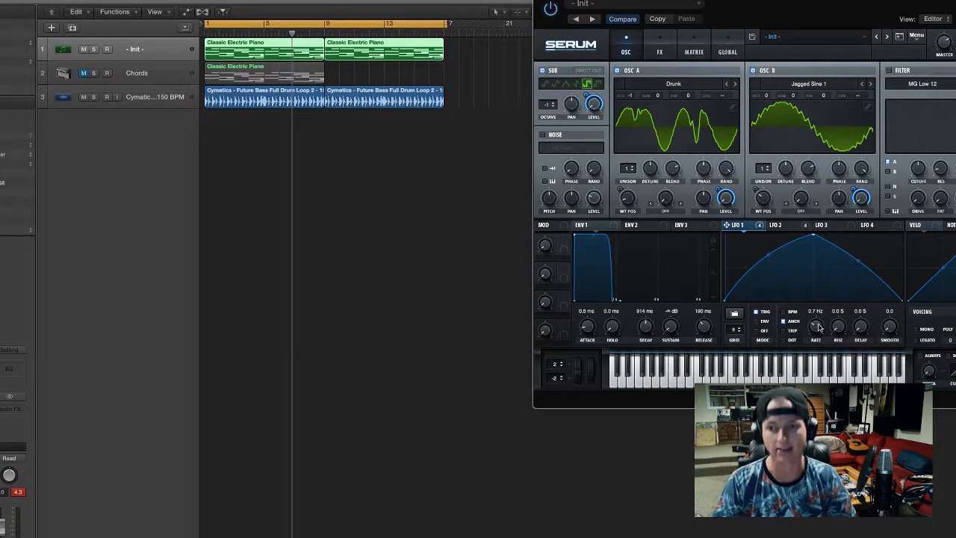
key(space)
drag(814, 326, 828, 301)
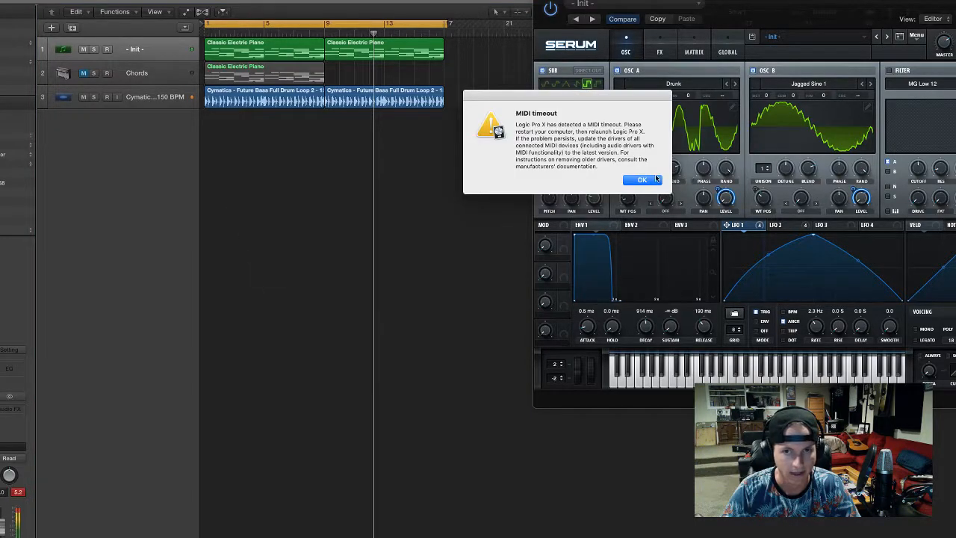
click(641, 180)
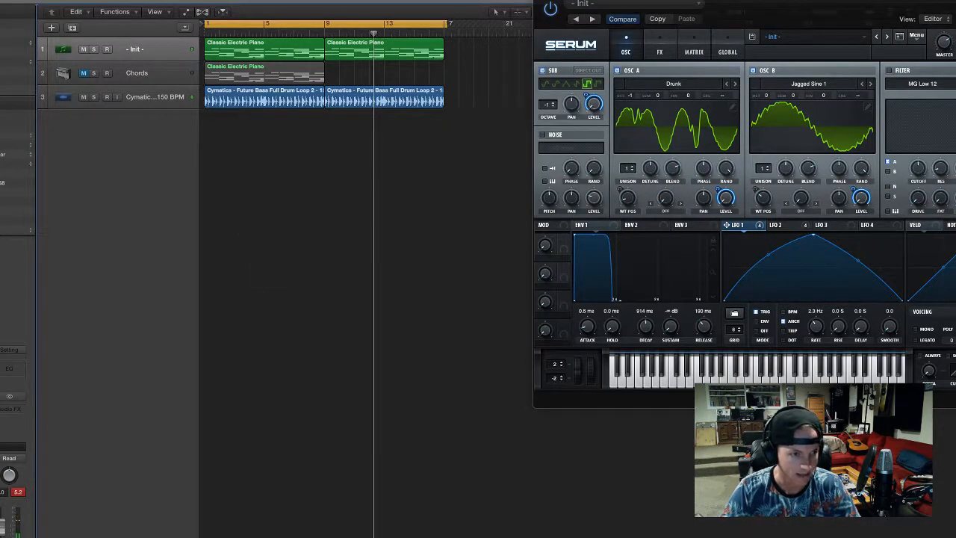
Show track automation and display the Serum LFO 1 Rate parameter on the Init track
key(a)
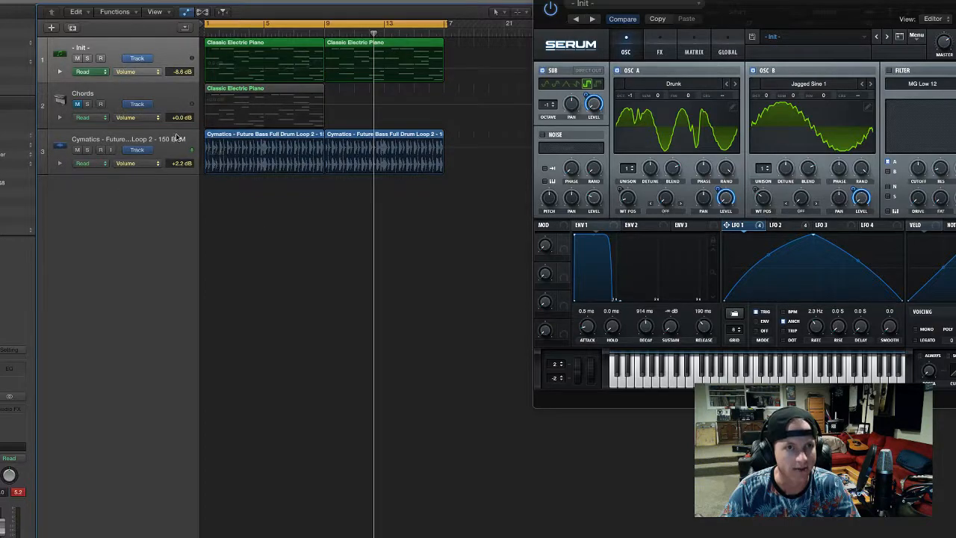
click(138, 72)
click(113, 52)
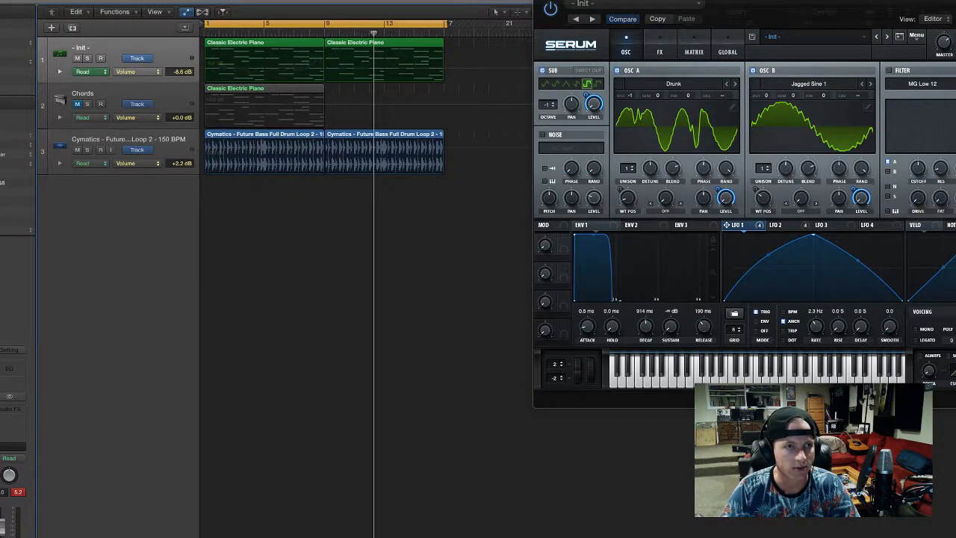
click(155, 73)
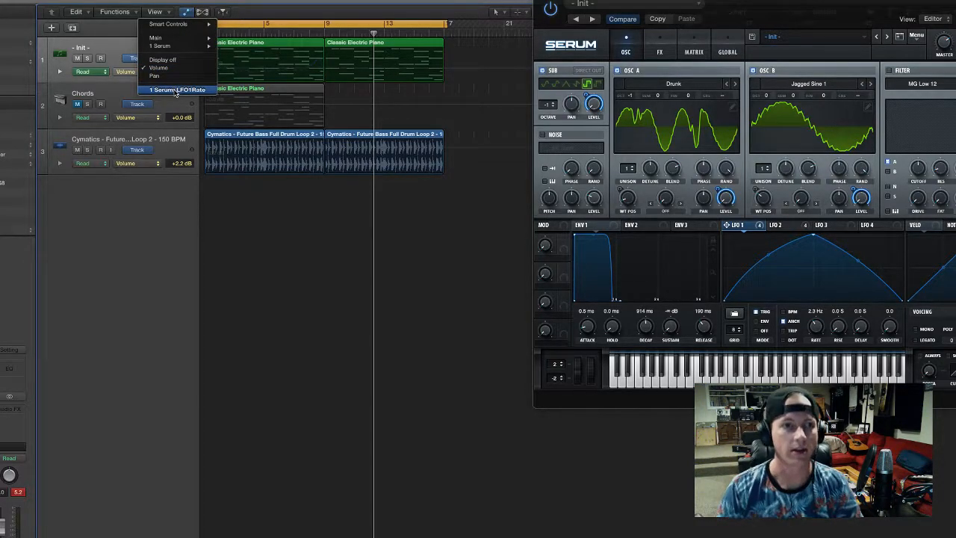
click(176, 91)
Play back the LFO 1 rate automation and select its points across the first eight bars
key(super+Right)
scroll(313, 66, left, 3)
click(213, 76)
key(space)
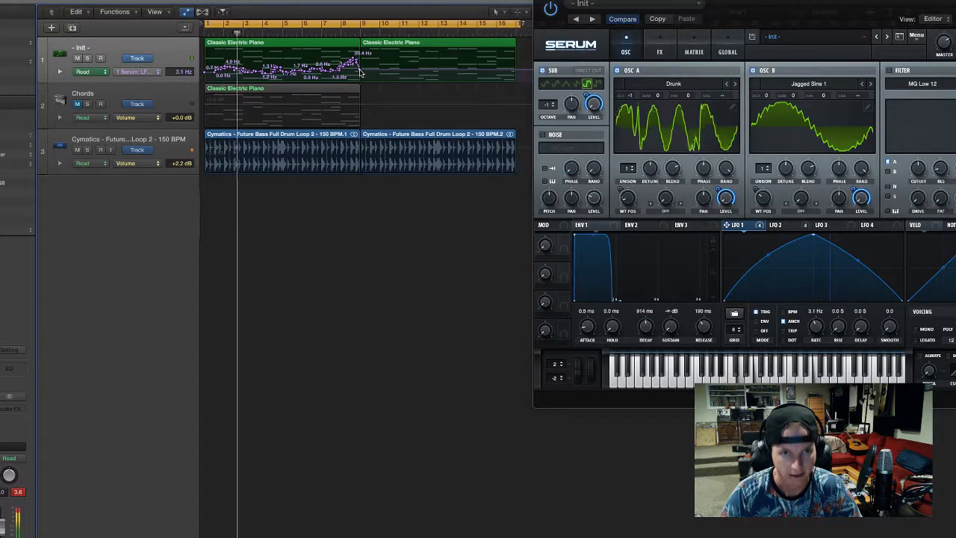
drag(360, 69, 193, 80)
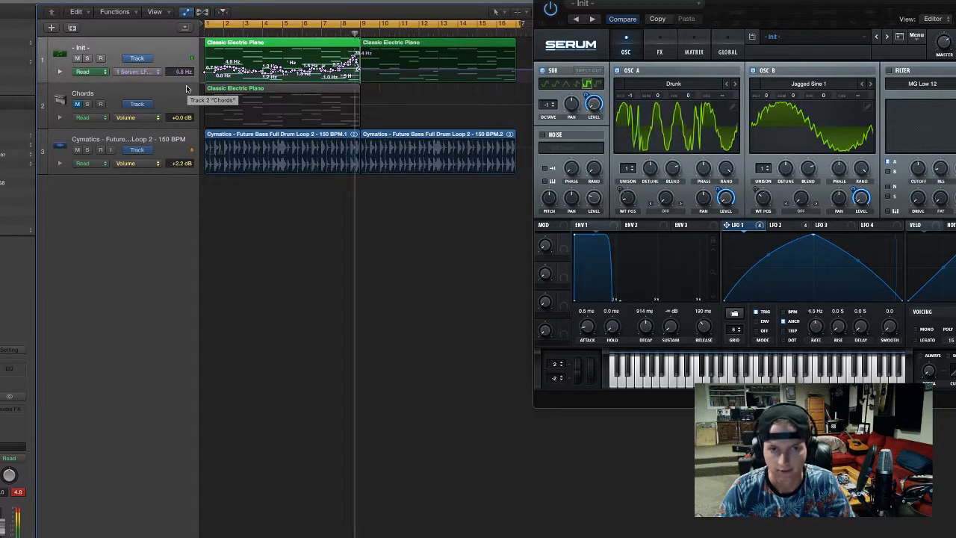
key(space)
Reshape the end of the LFO 1 rate automation before bar 9 to peak at 13.8 Hz, and play that passage
scroll(281, 72, up, 5)
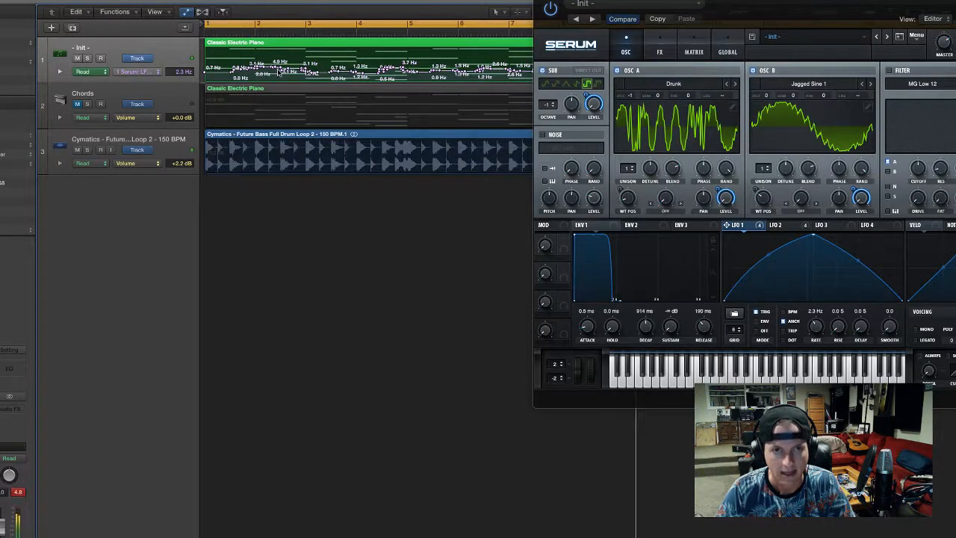
scroll(281, 72, right, 5)
click(268, 64)
click(266, 63)
drag(266, 63, 289, 64)
key(space)
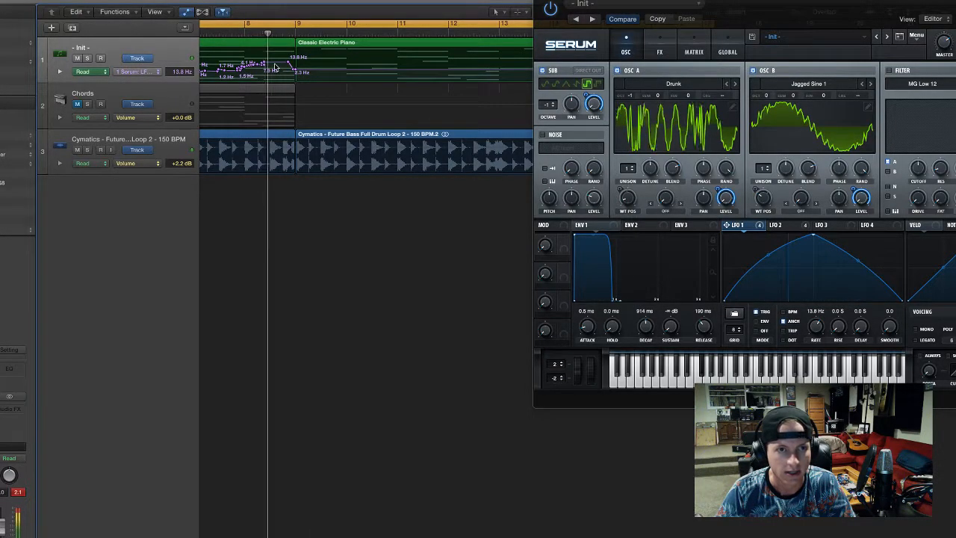
scroll(246, 82, down, 4)
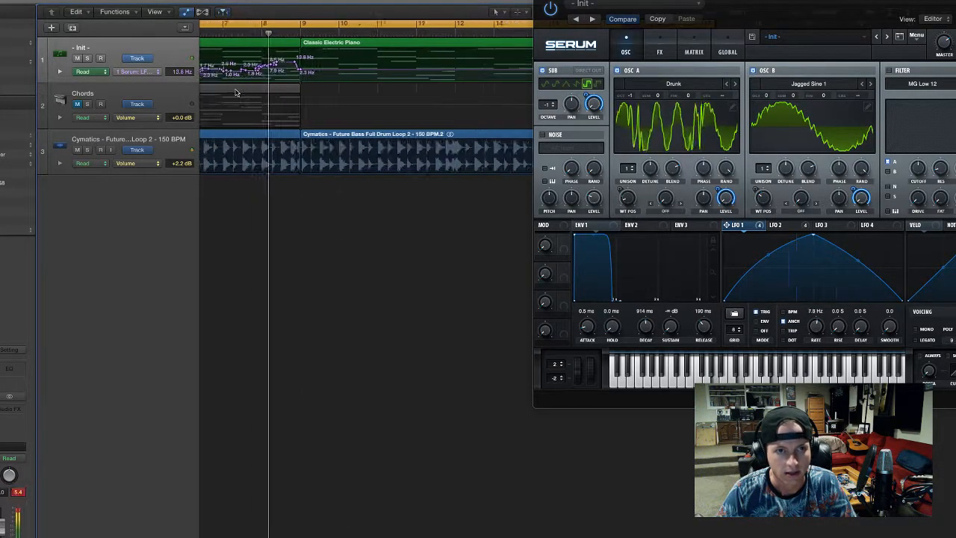
key(space)
Copy the first eight bars of LFO 1 rate automation onto the second synth region from bar 9 and hide the automation lanes
key(super+Left)
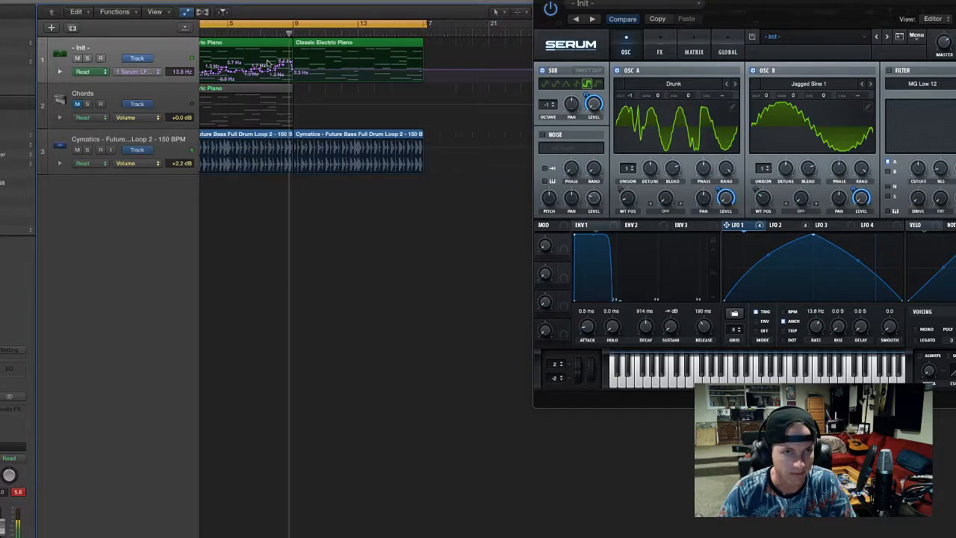
scroll(294, 67, left, 2)
mouse_move(335, 69)
mouse_down()
mouse_move(320, 79)
mouse_move(196, 79)
mouse_move(336, 74)
mouse_up()
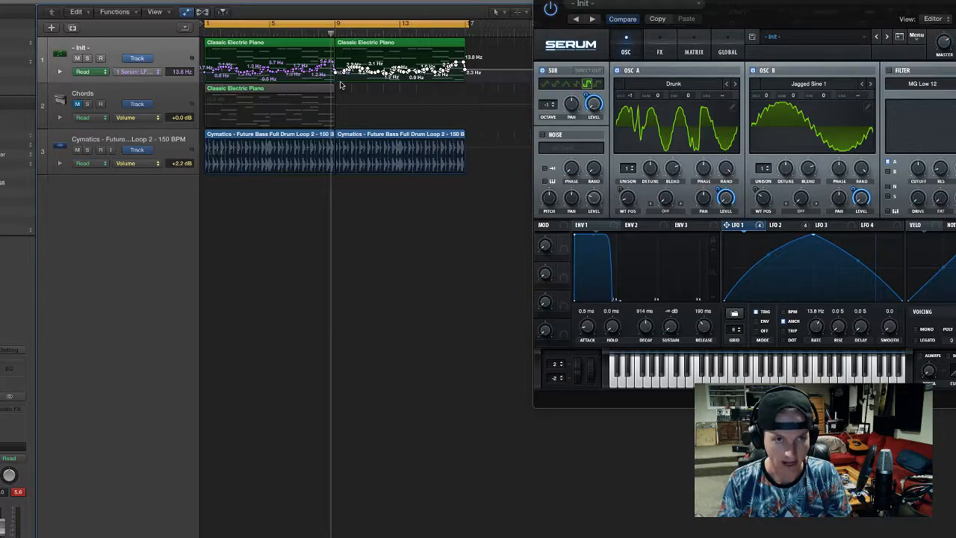
key(a)
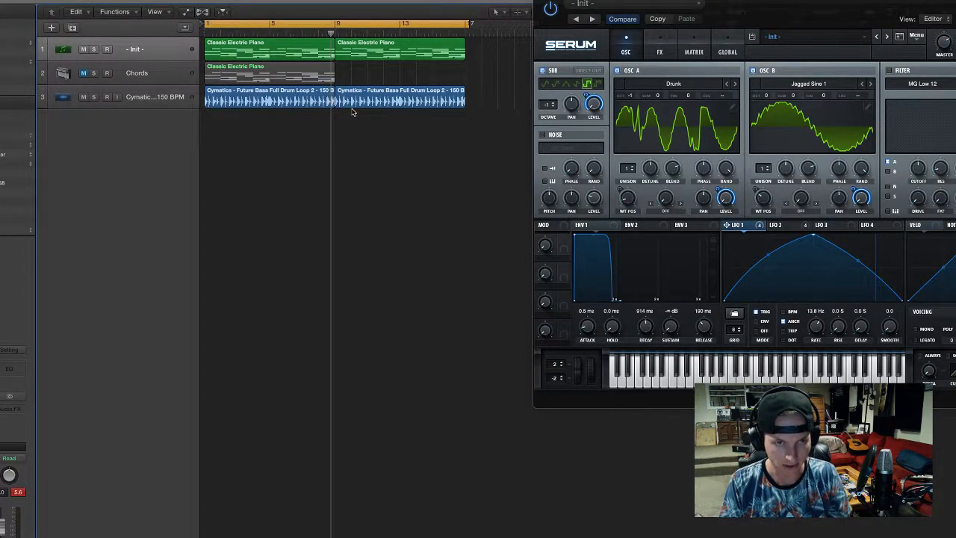
Play the arrangement with the automated synth, close the synth's window and deselect the regions
click(153, 54)
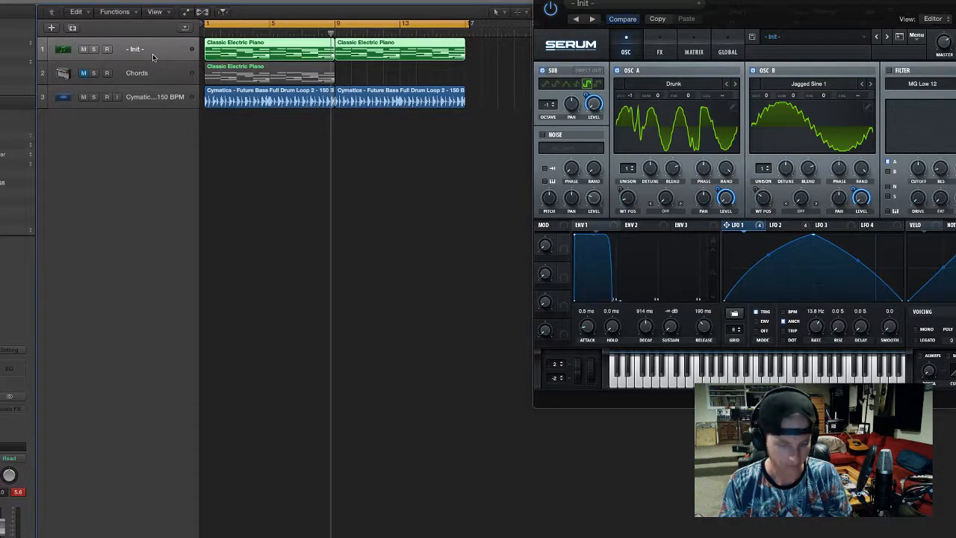
key(space)
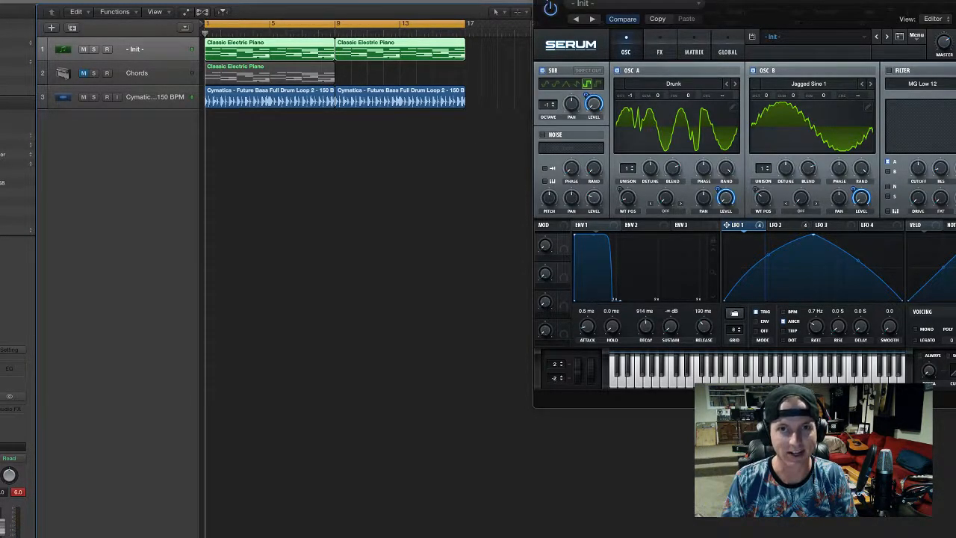
key(super+w)
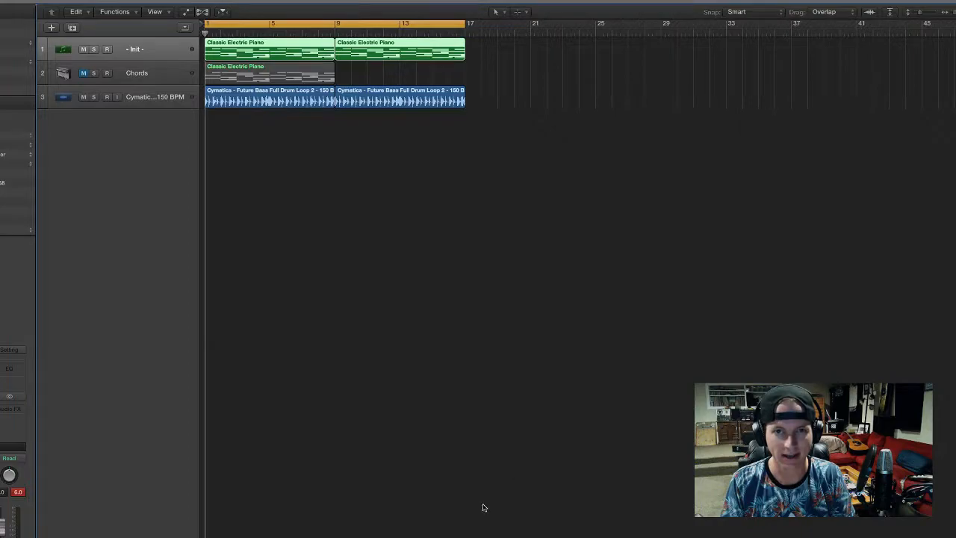
click(479, 527)
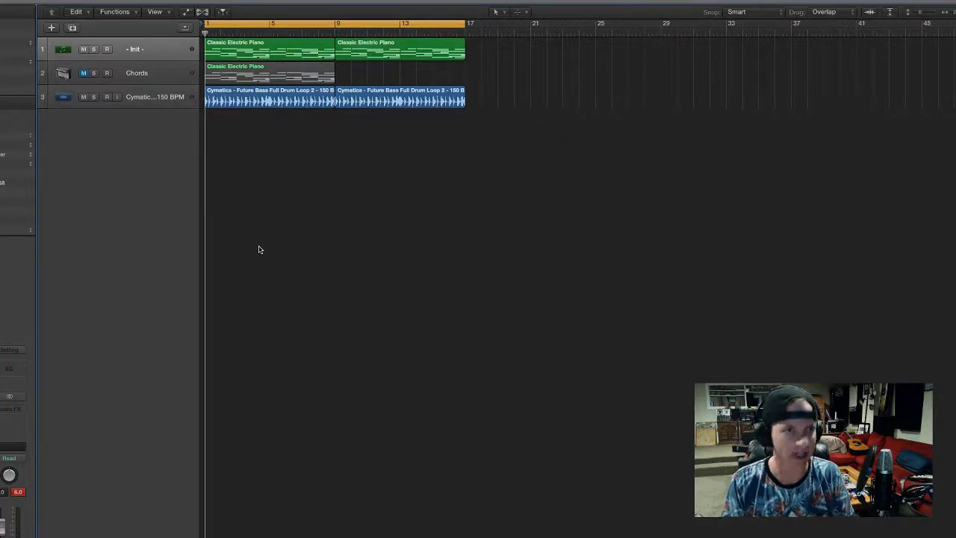